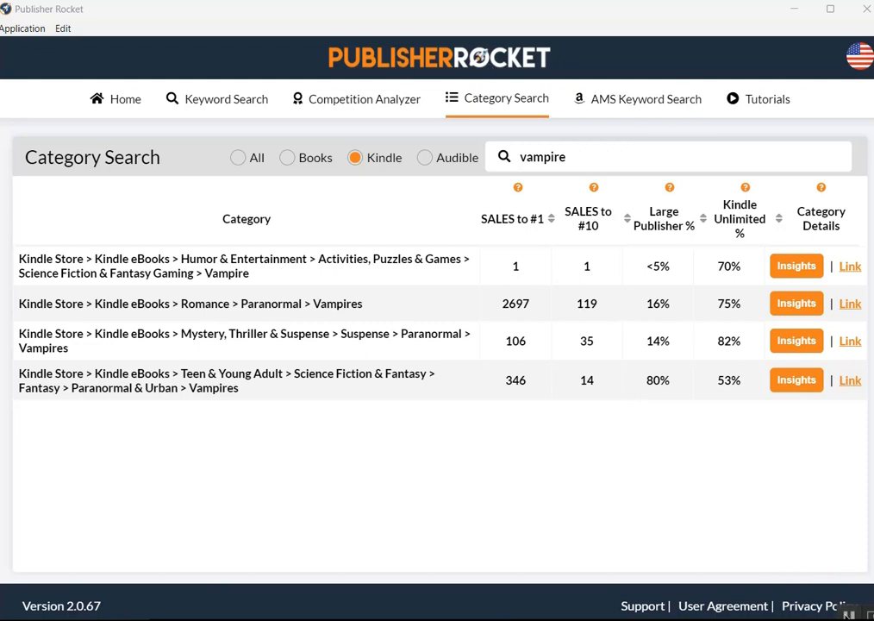
Switch to the KDP eBook details page for Throne of Vampires and review its series, description, keywords and categories.
key(alt+Tab)
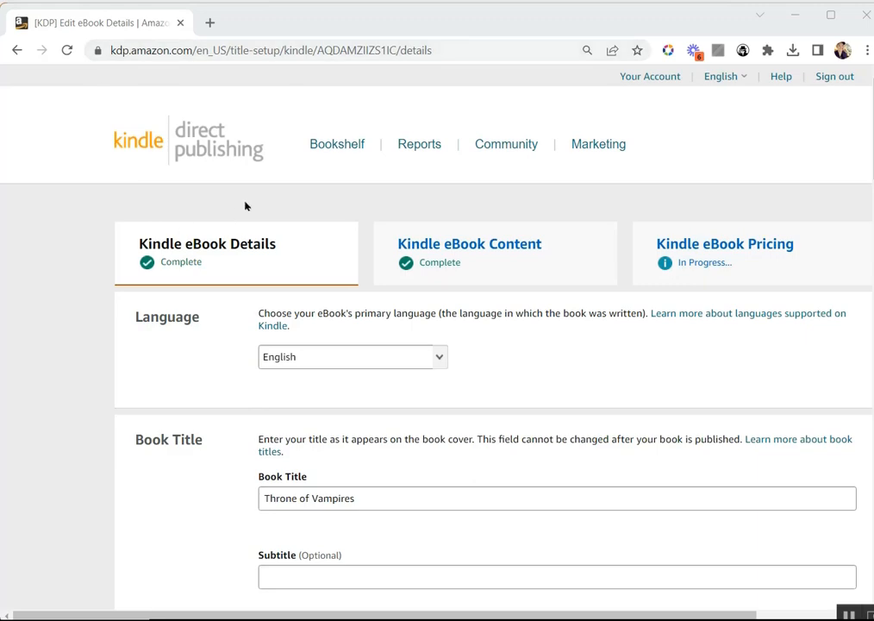
scroll(204, 213, down, 3)
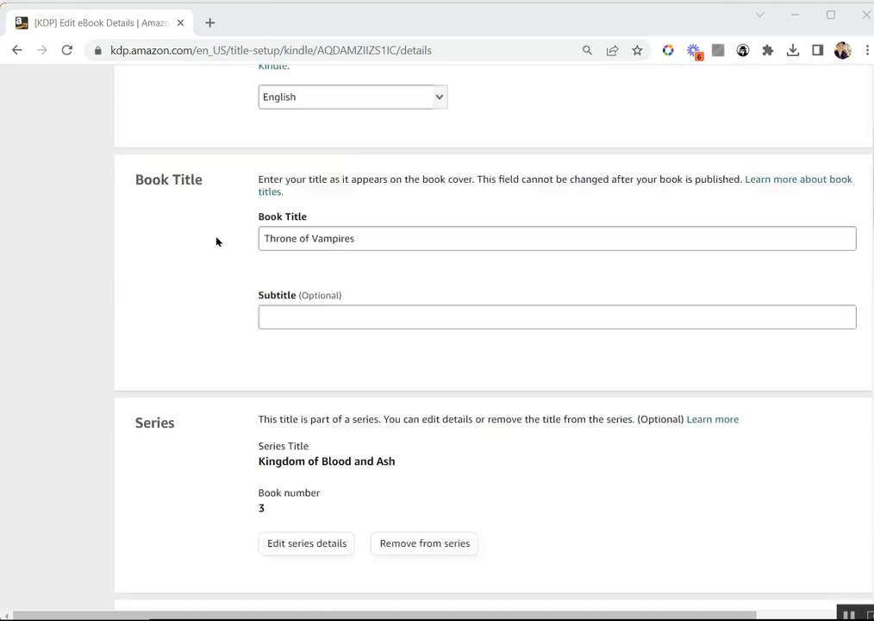
scroll(217, 240, up, 2)
scroll(161, 303, down, 10)
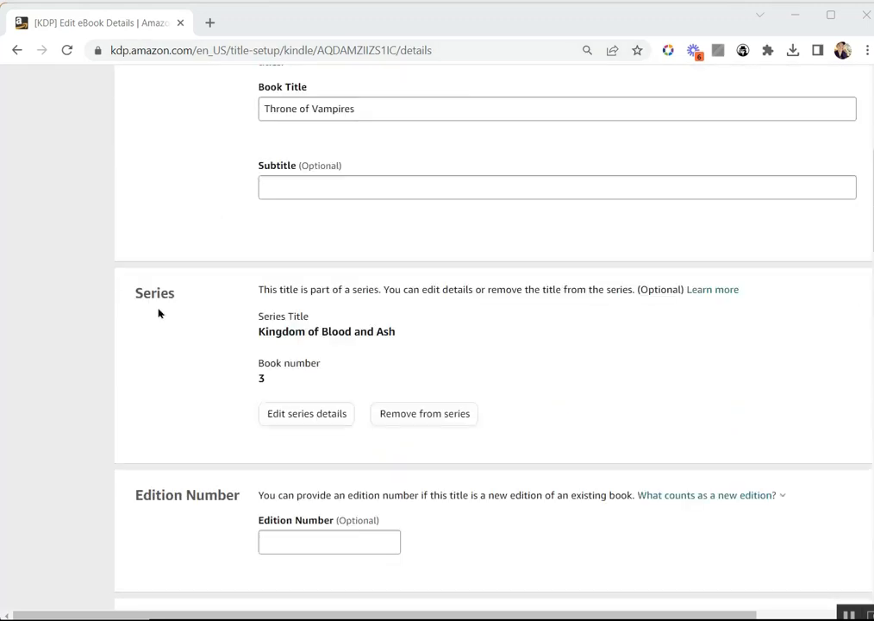
scroll(158, 319, down, 3)
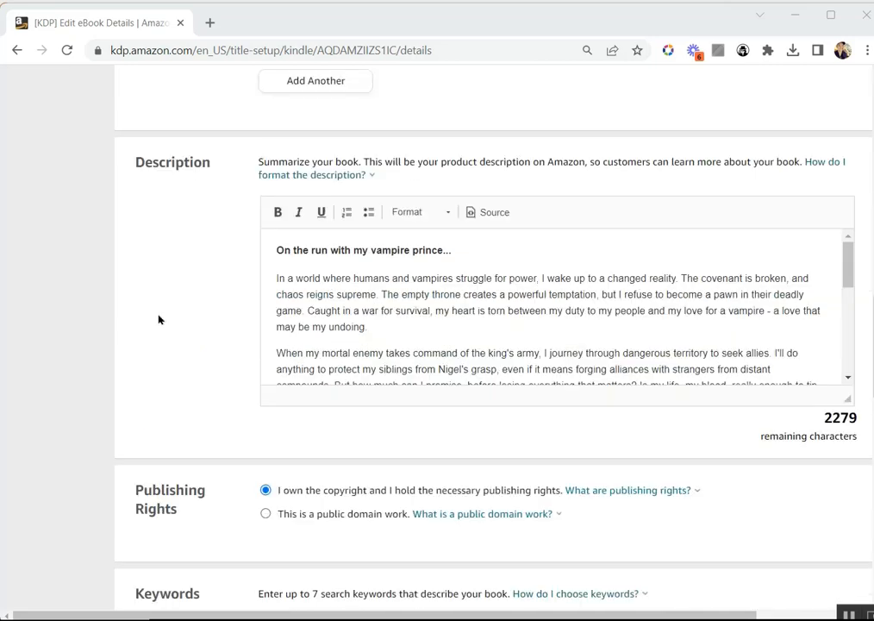
scroll(406, 344, down, 10)
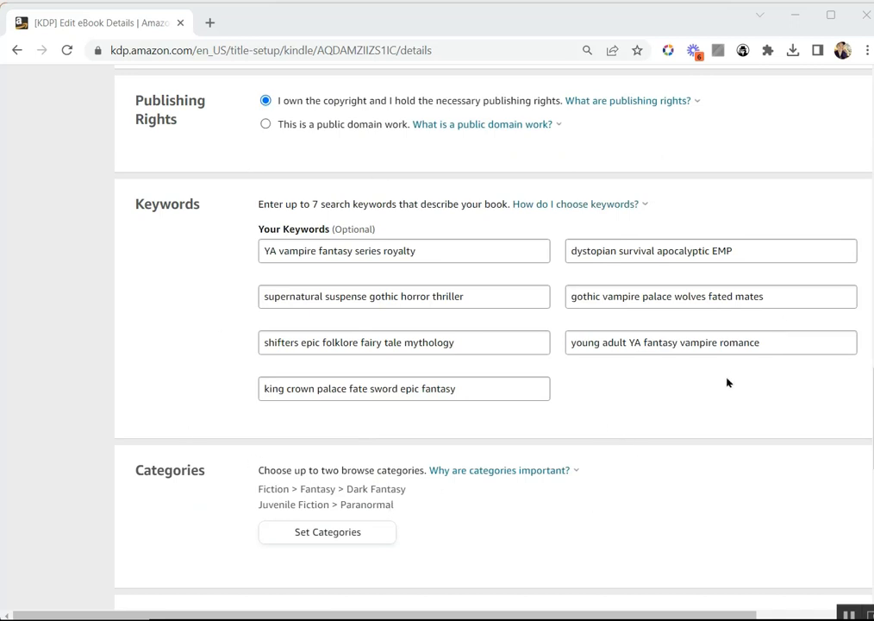
scroll(727, 380, down, 2)
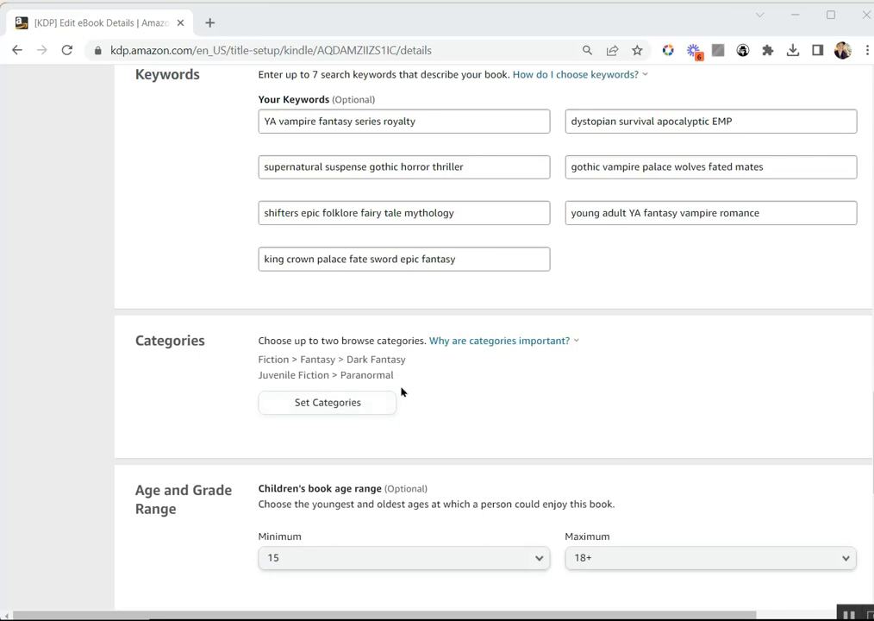
Bring the Amazon page for Taste of Vampire fully into view and look through it down to the reviews.
mouse_move(528, 344)
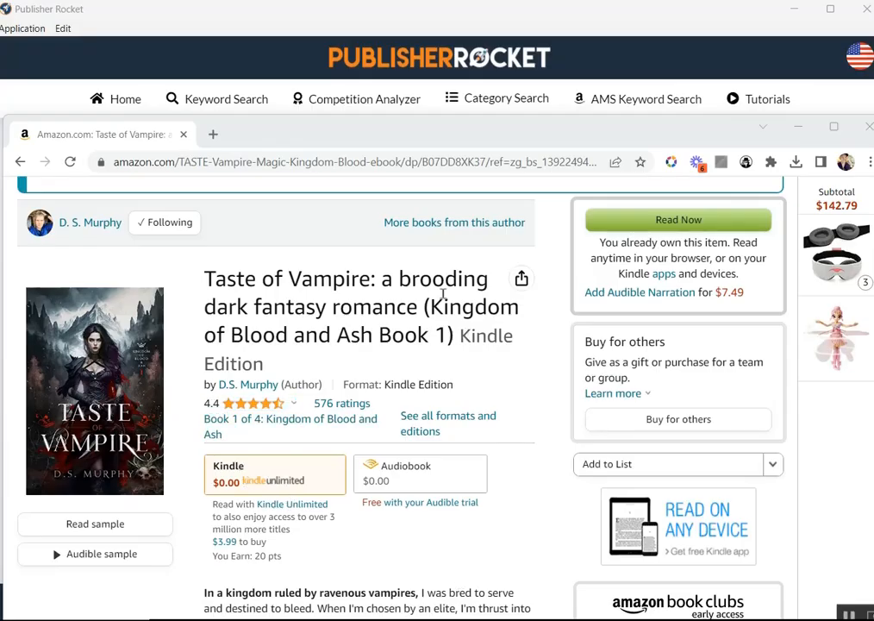
drag(345, 138, 354, 29)
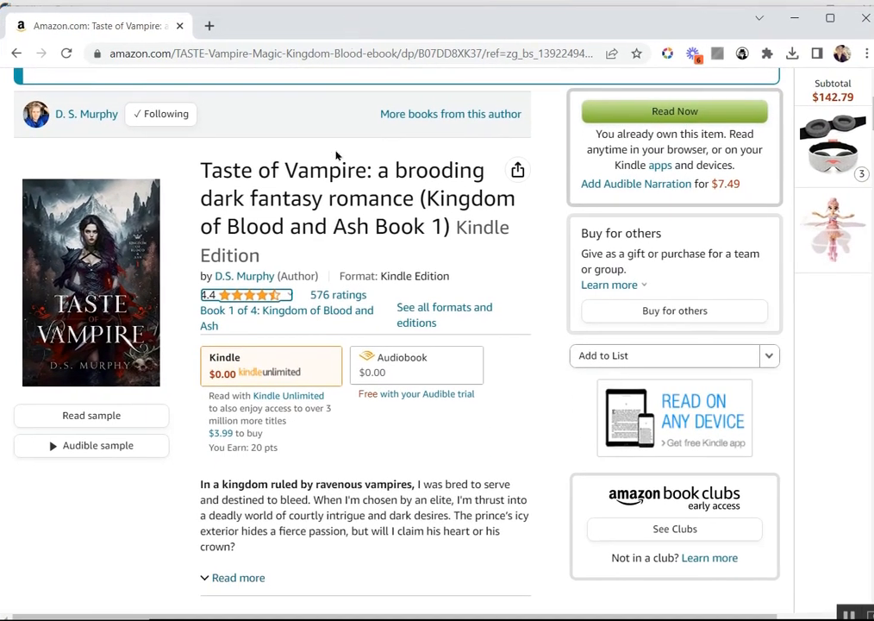
scroll(213, 358, down, 5)
scroll(213, 358, down, 20)
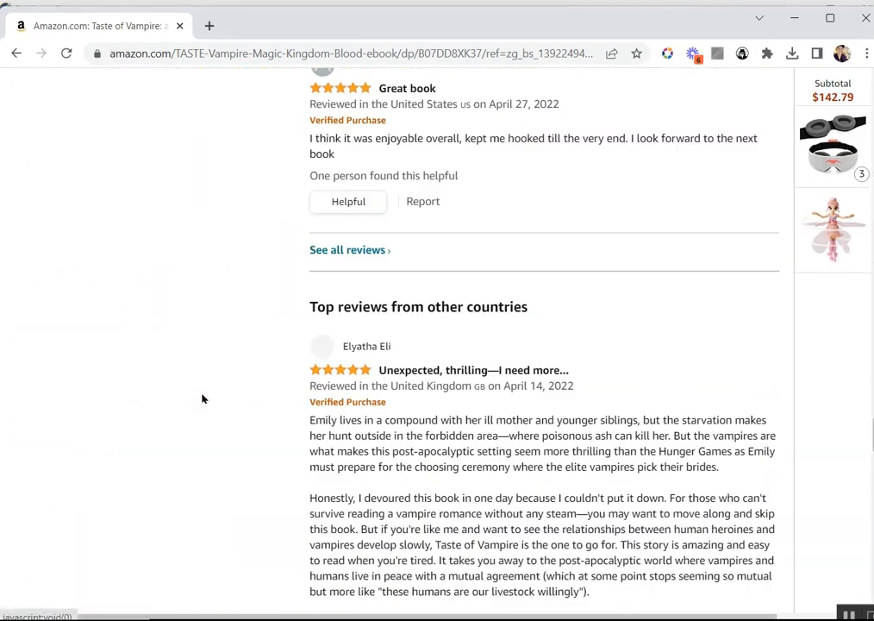
scroll(202, 393, up, 20)
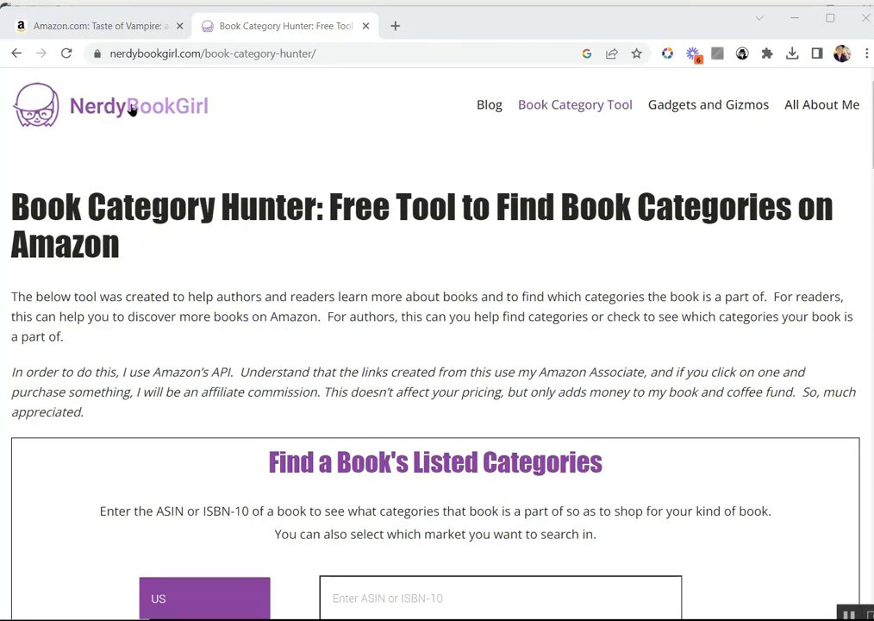
Look up the book with ASIN B07DD8XK37 in the US market with the Book Category Hunter.
scroll(287, 250, down, 2)
scroll(215, 240, up, 2)
scroll(318, 340, down, 3)
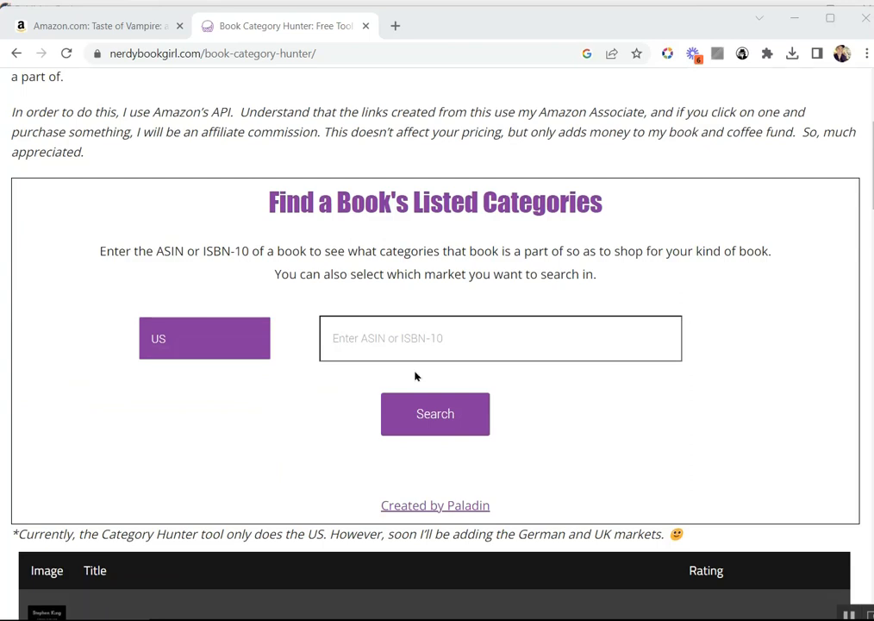
scroll(345, 306, up, 3)
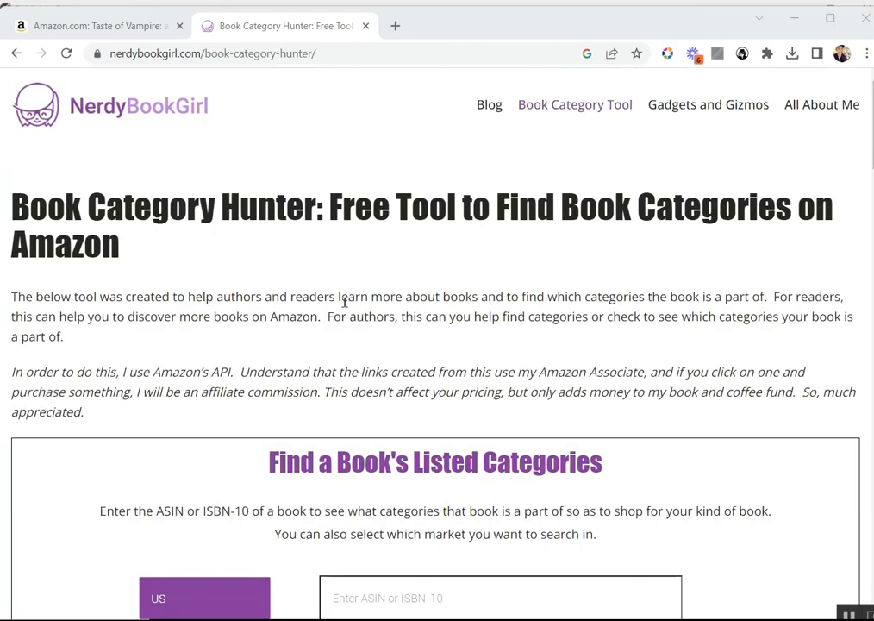
click(129, 26)
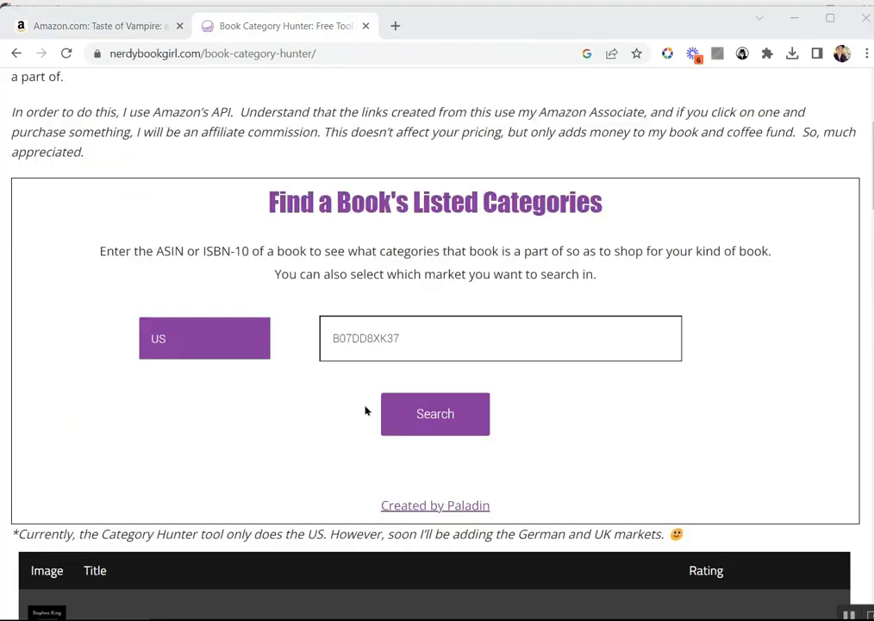
click(407, 418)
Read through the list of book and Kindle categories found for Taste of Vampire.
scroll(345, 405, down, 3)
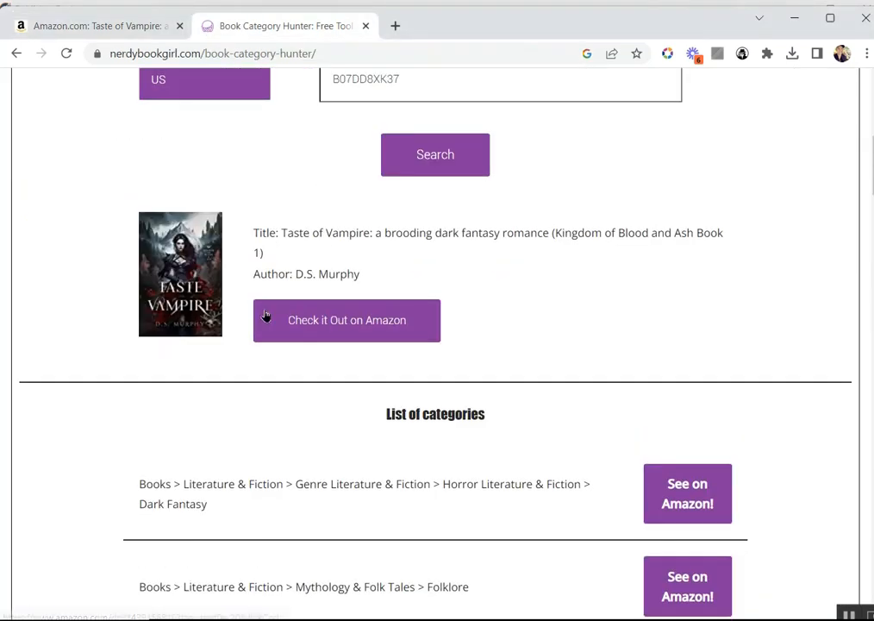
scroll(261, 315, down, 3)
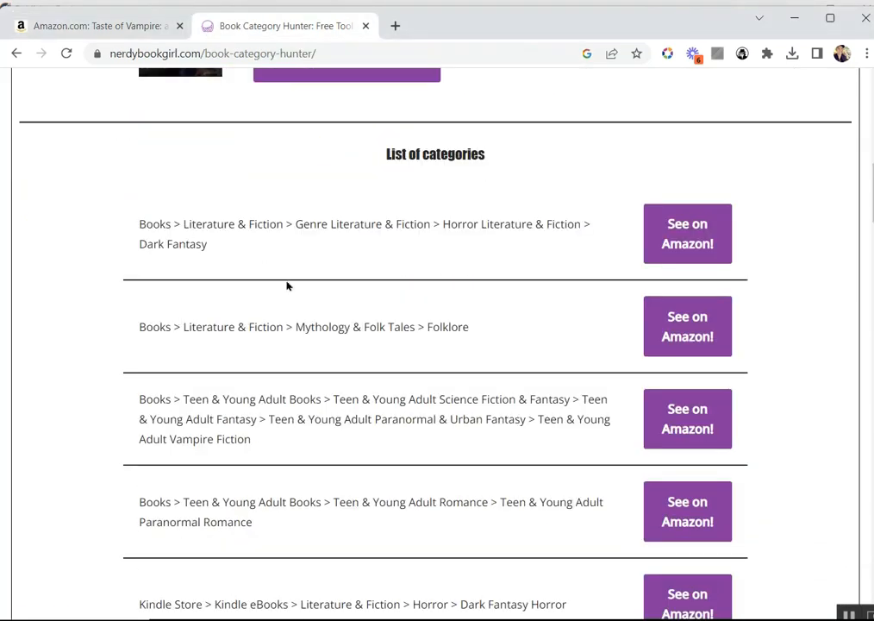
scroll(288, 285, down, 4)
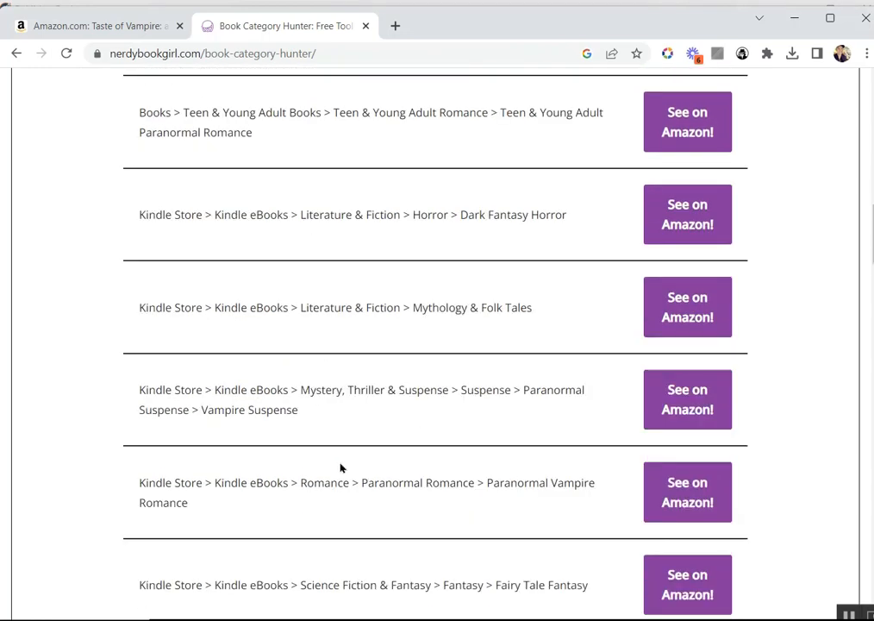
scroll(338, 457, down, 3)
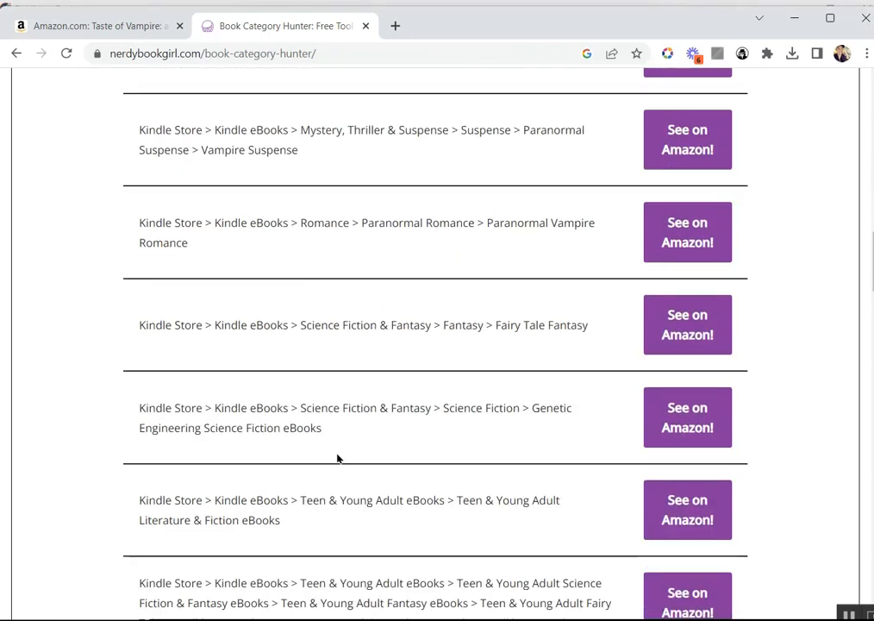
scroll(338, 457, down, 7)
scroll(340, 439, up, 6)
scroll(327, 457, down, 1)
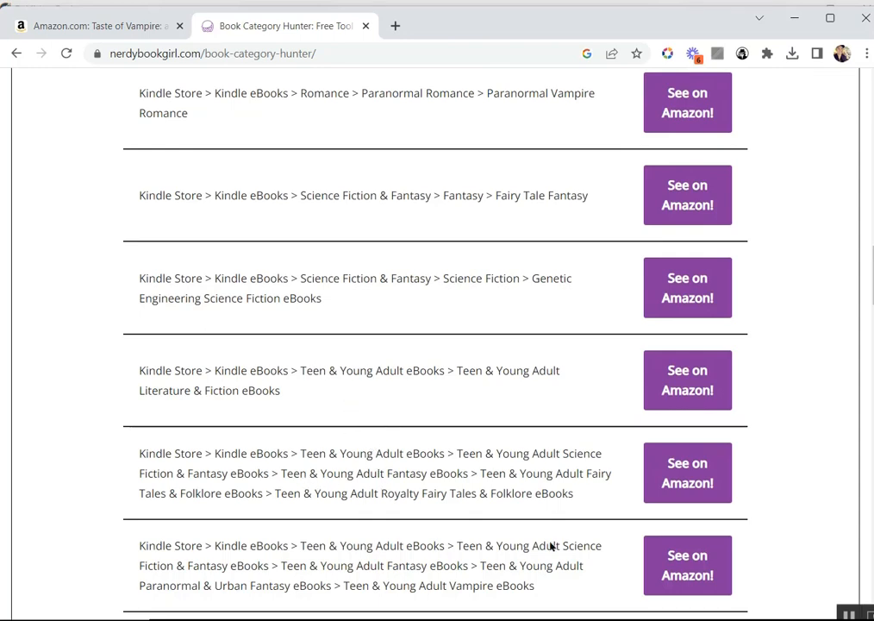
From the Taste of Vampire Amazon page, open the suggested book Curse Touched and examine its product details and category rankings.
key(ctrl+shift+Tab)
scroll(329, 296, down, 5)
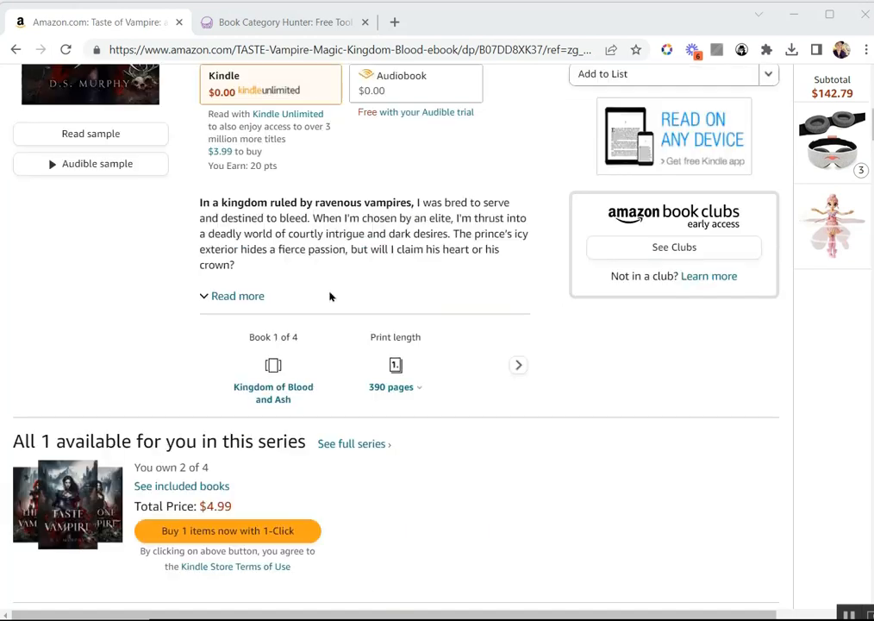
scroll(330, 306, down, 1)
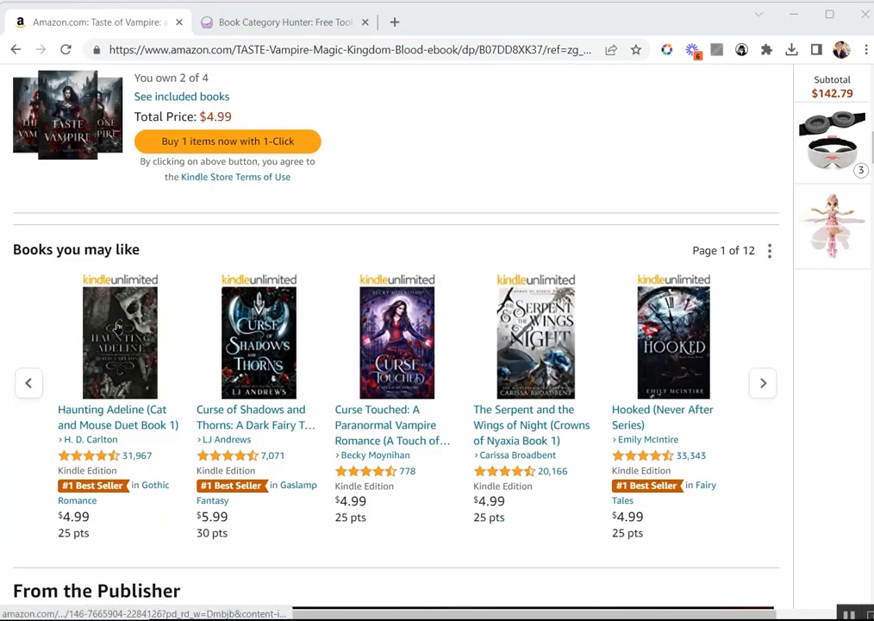
scroll(334, 369, down, 1)
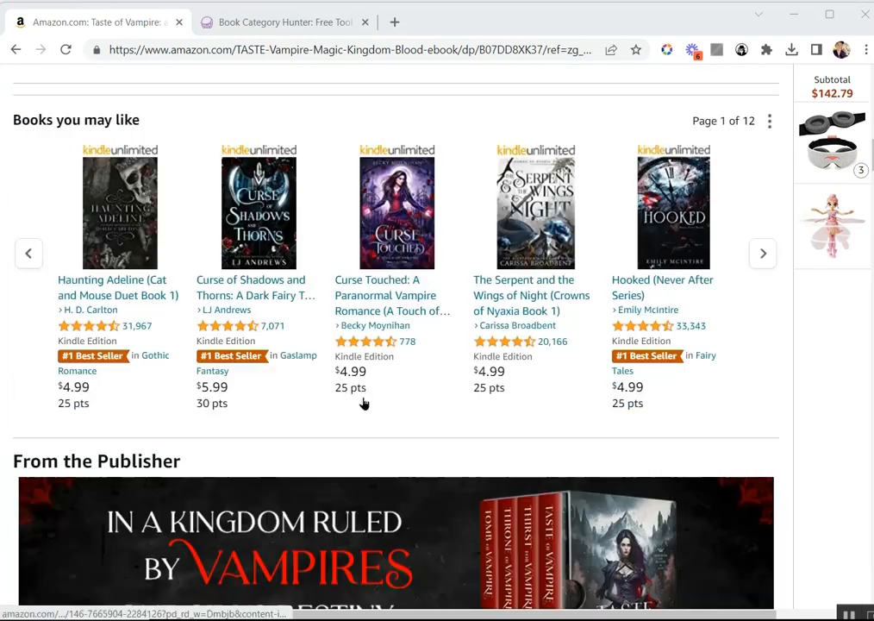
click(365, 303)
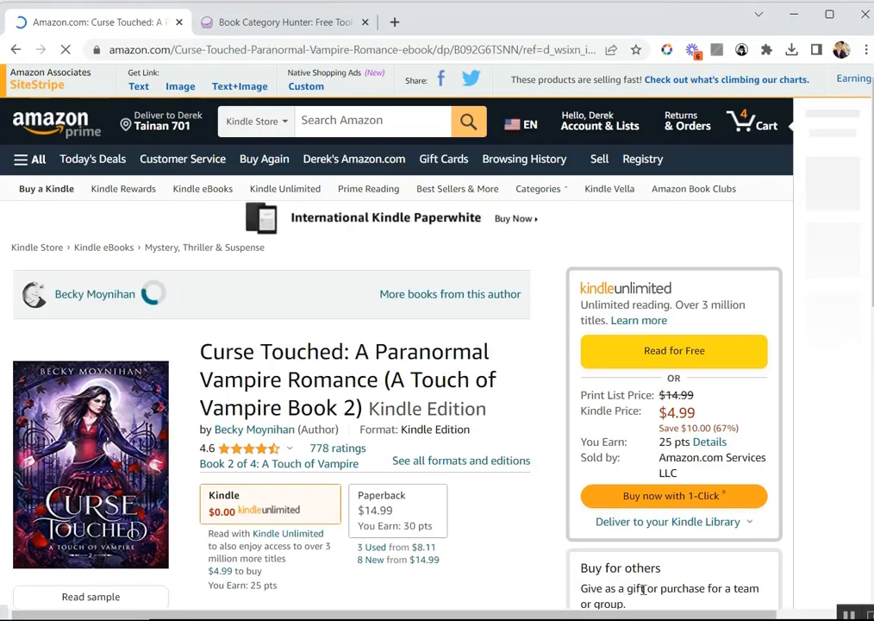
scroll(423, 380, down, 15)
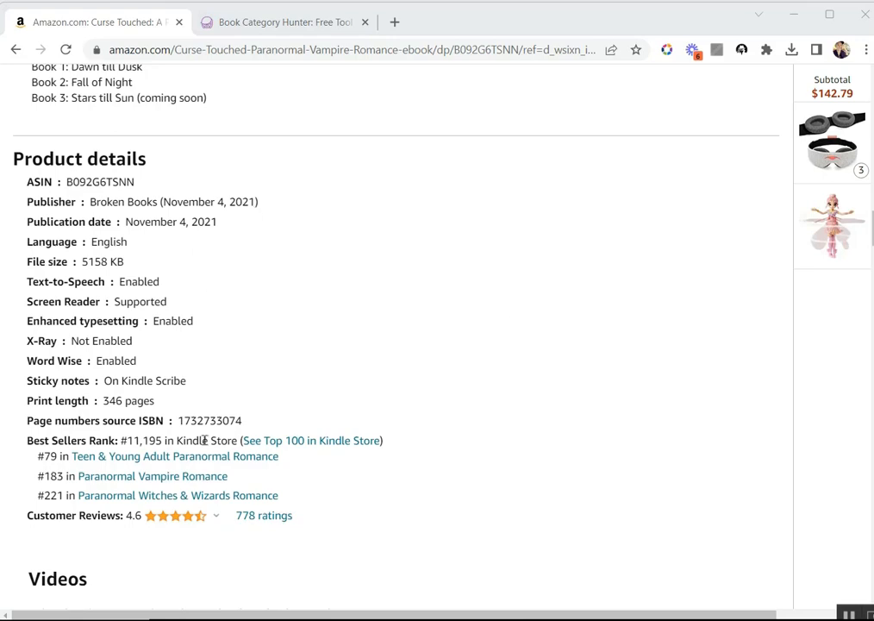
Open the Teen & Young Adult Paranormal Romance best sellers from the book's rankings, look through them and go to page 2.
click(191, 462)
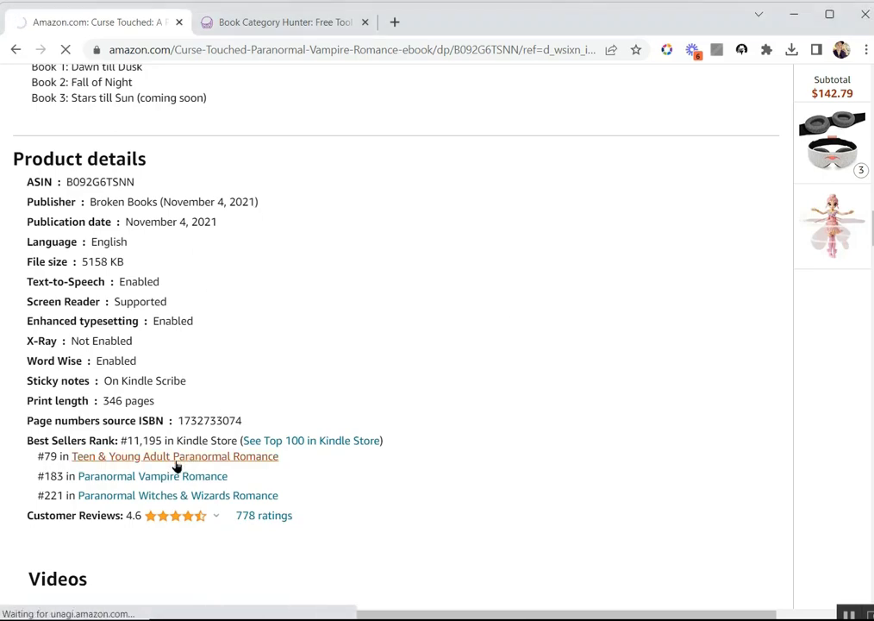
scroll(215, 380, down, 3)
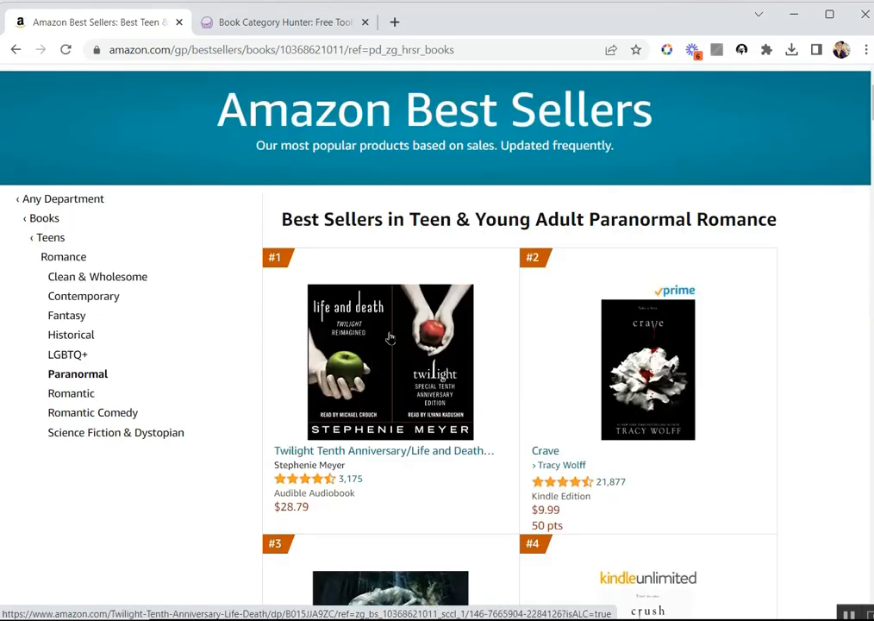
scroll(390, 338, down, 20)
scroll(831, 348, down, 20)
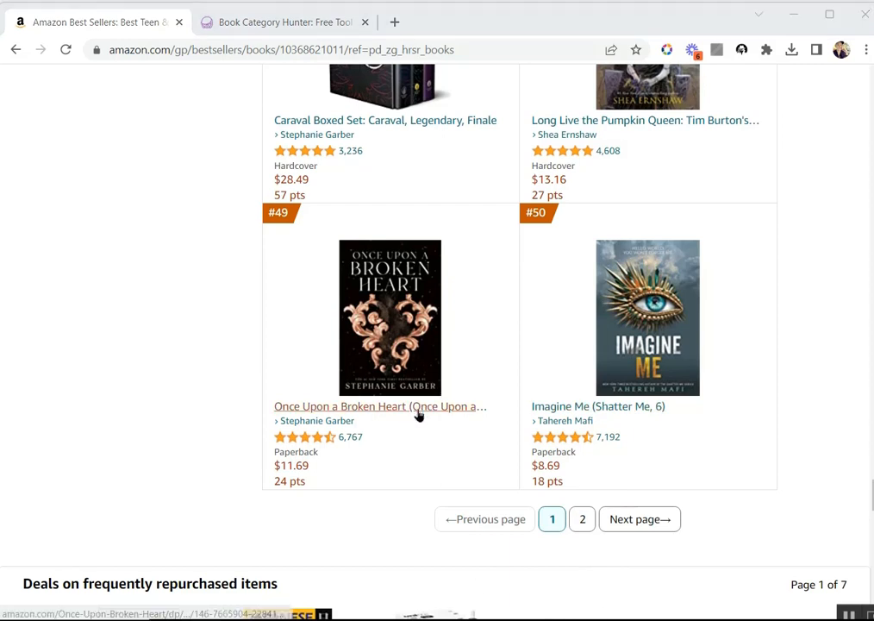
click(580, 521)
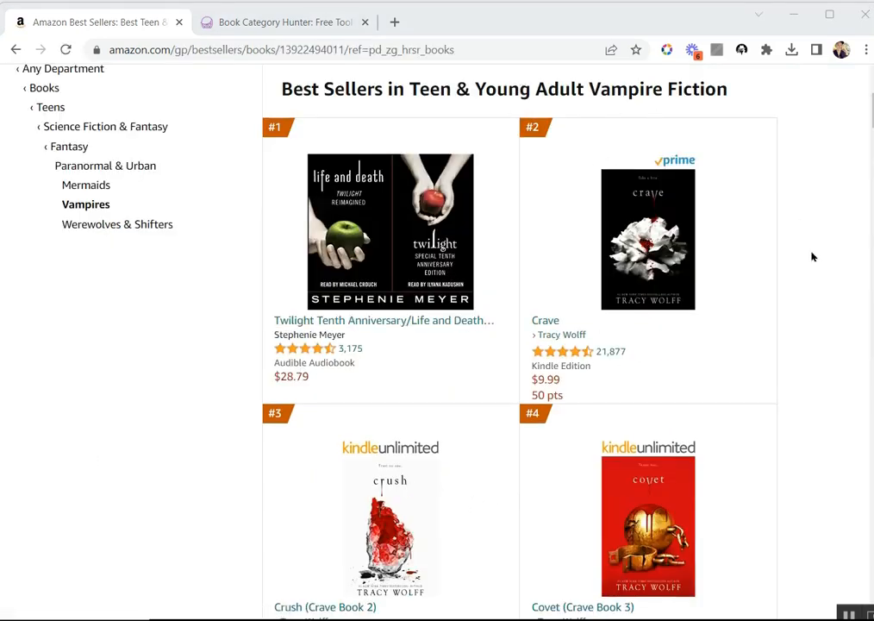
Look through the first page of the Teen & Young Adult Vampire Fiction best sellers down to rank 50.
scroll(811, 254, down, 12)
scroll(818, 340, down, 12)
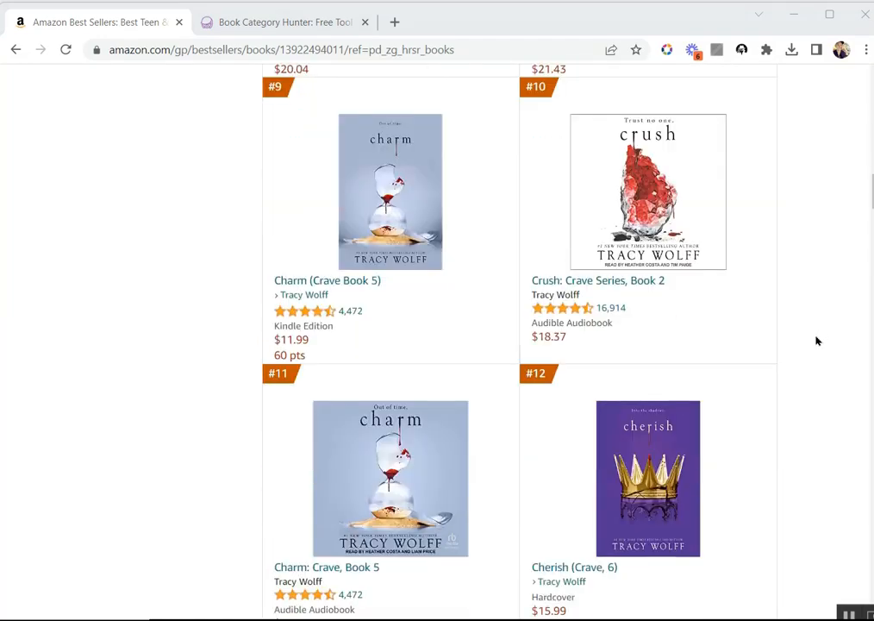
scroll(818, 340, down, 15)
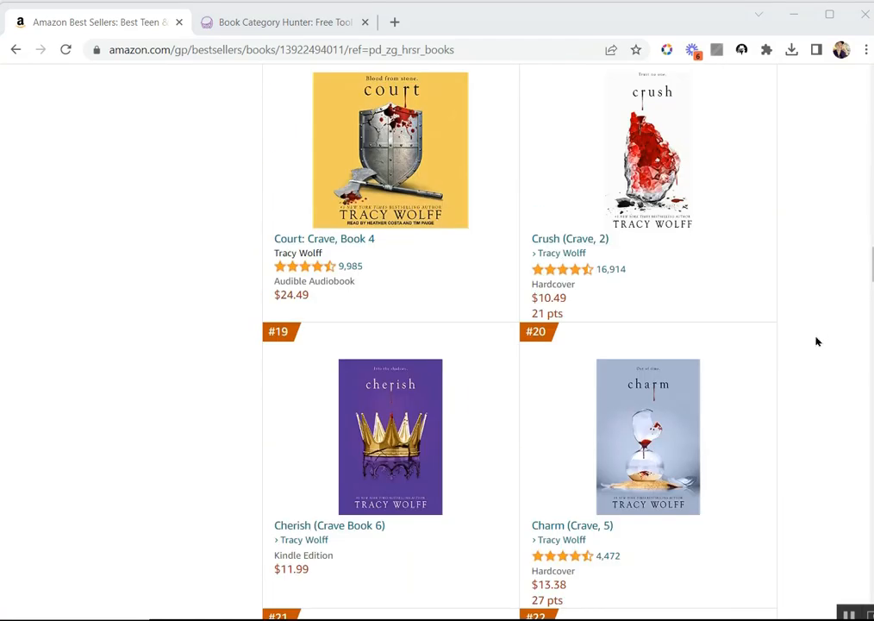
scroll(818, 344, down, 12)
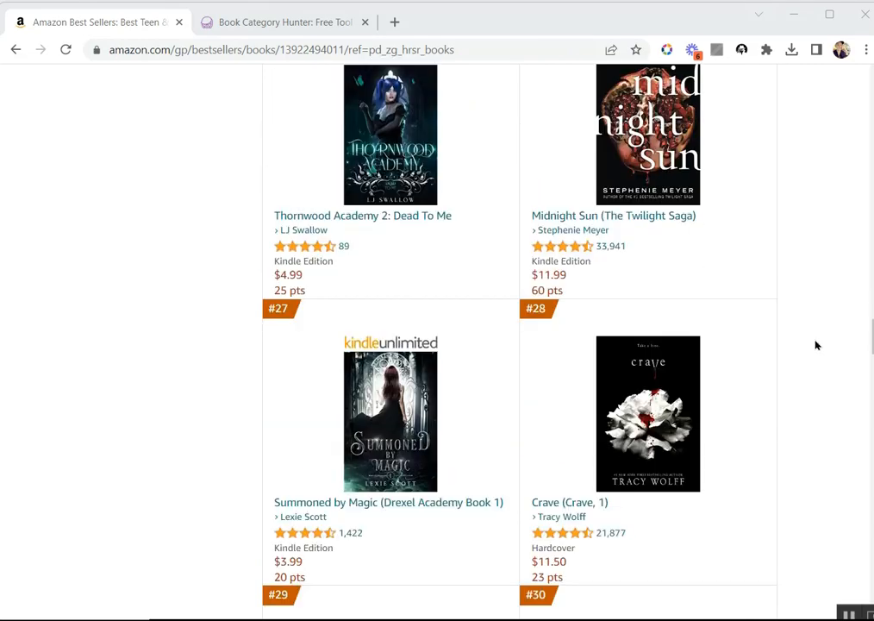
scroll(815, 346, down, 6)
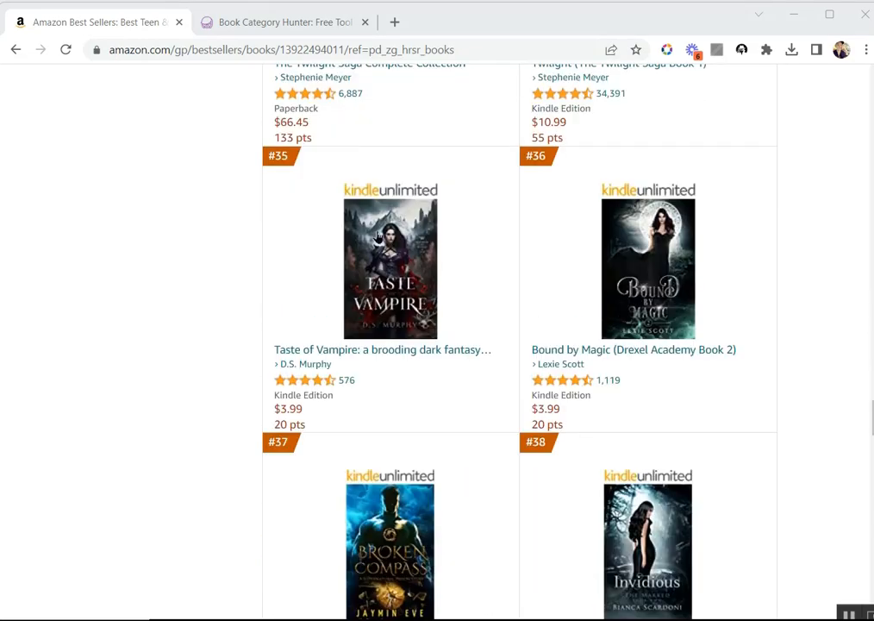
scroll(459, 354, down, 8)
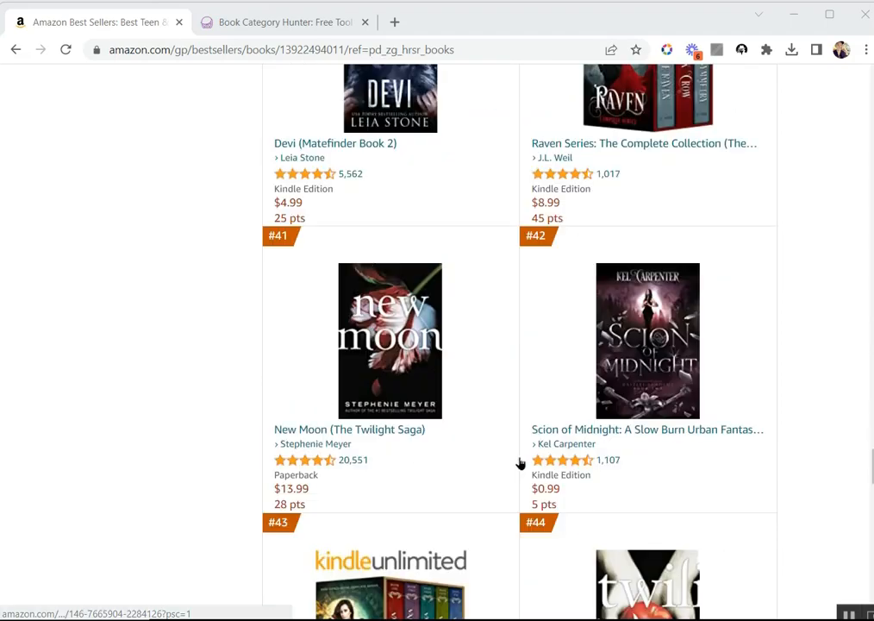
scroll(534, 467, down, 10)
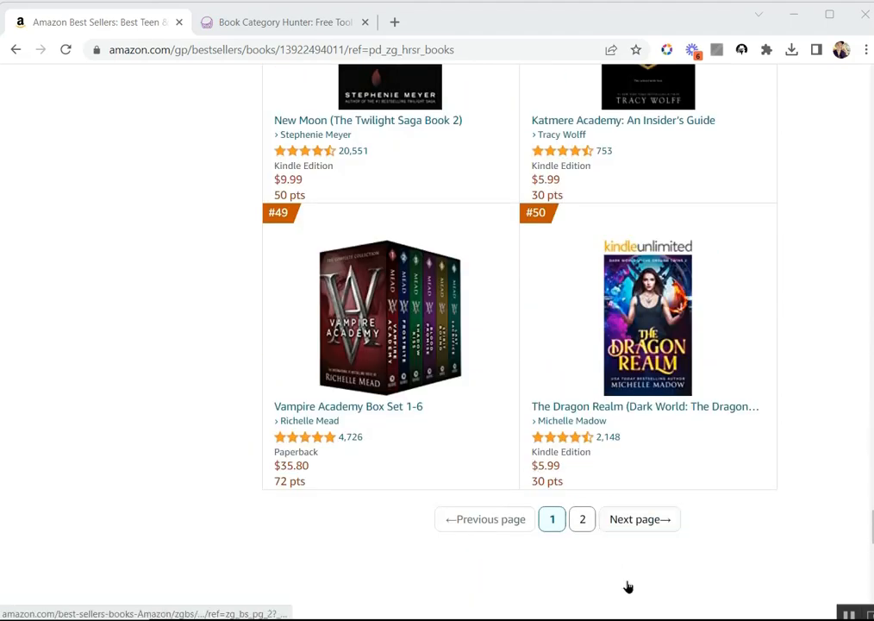
Switch to Publisher Rocket and highlight the Kindle category path ending in Science Fiction & Fantasy Gaming > Vampire.
key(alt+Tab)
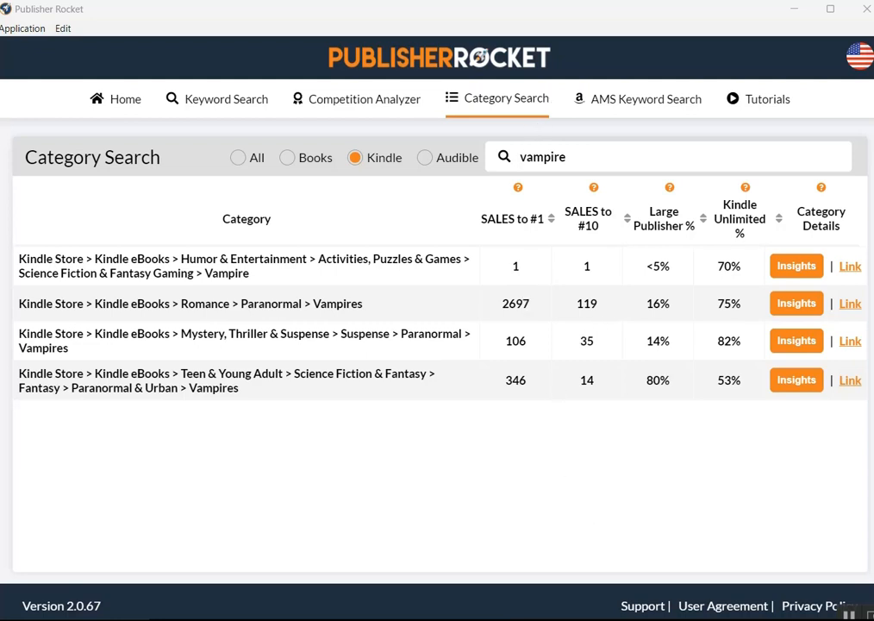
mouse_move(636, 619)
drag(292, 275, 18, 265)
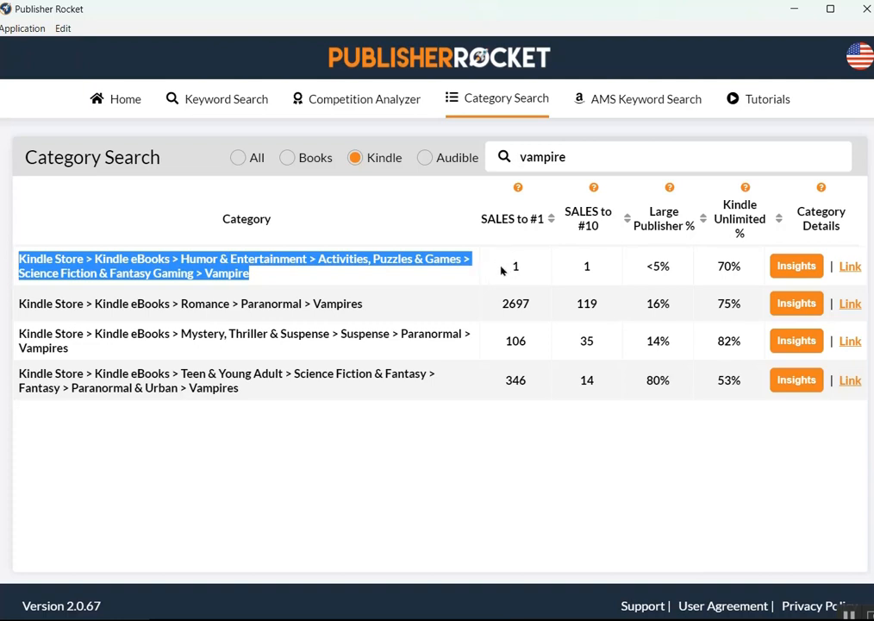
Rerun the category search for vampire and filter the results to Books.
click(479, 608)
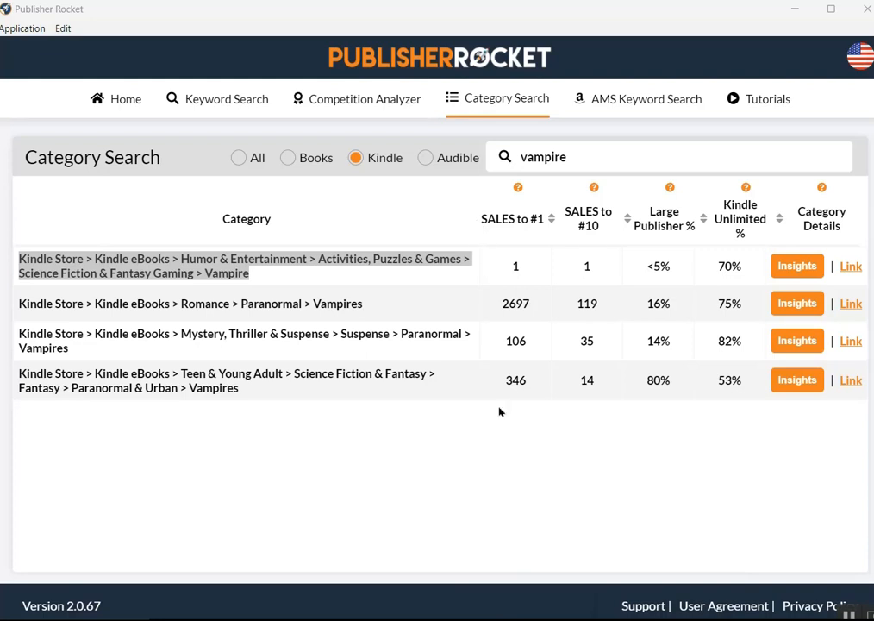
click(577, 158)
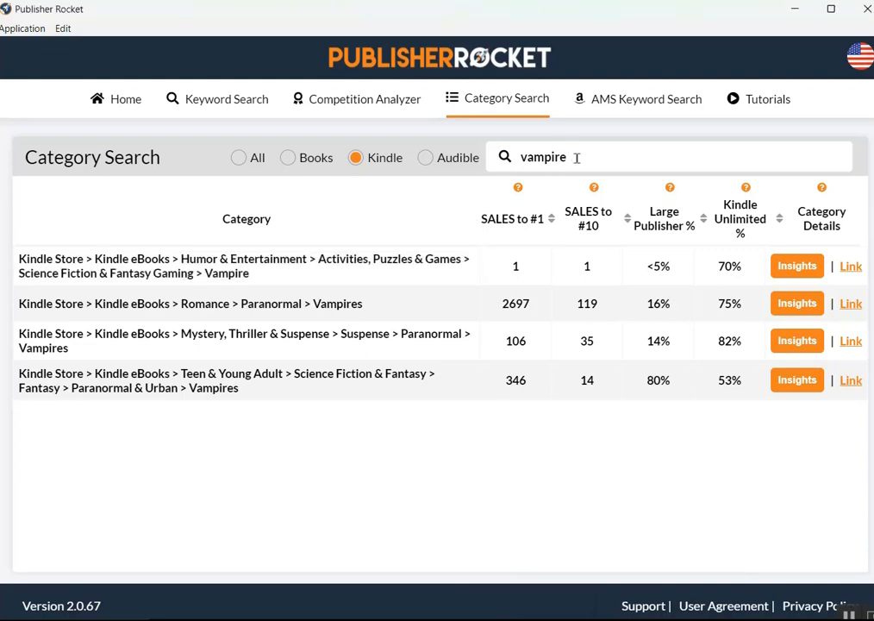
key(Return)
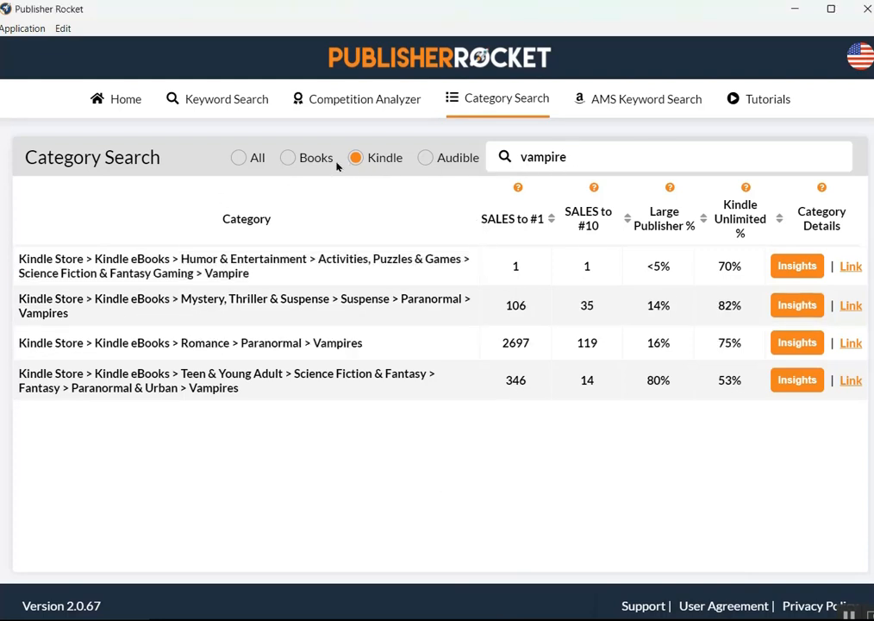
click(290, 160)
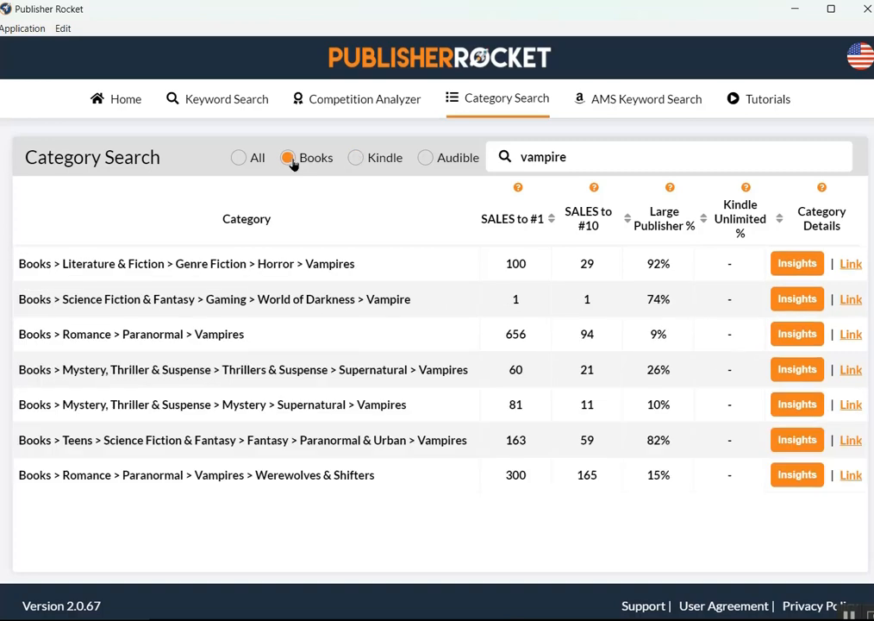
Show the vampire categories for all formats and look through the combined list of Books and Kindle categories.
click(240, 159)
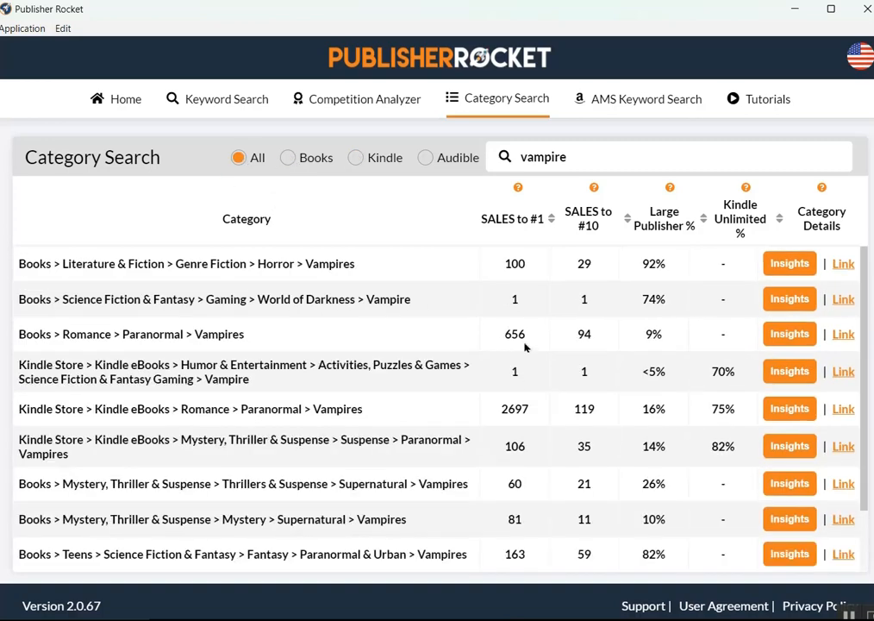
scroll(557, 347, down, 2)
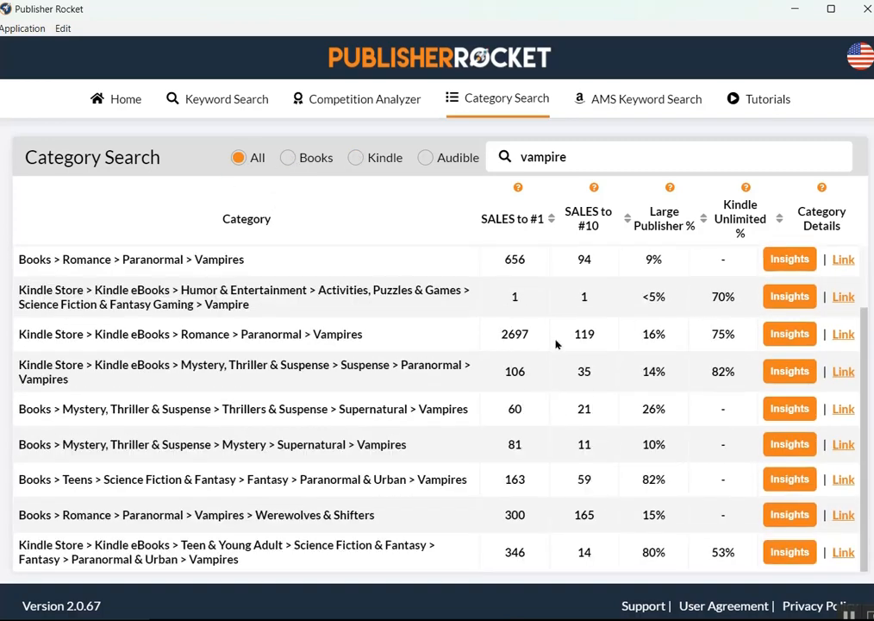
scroll(597, 395, up, 2)
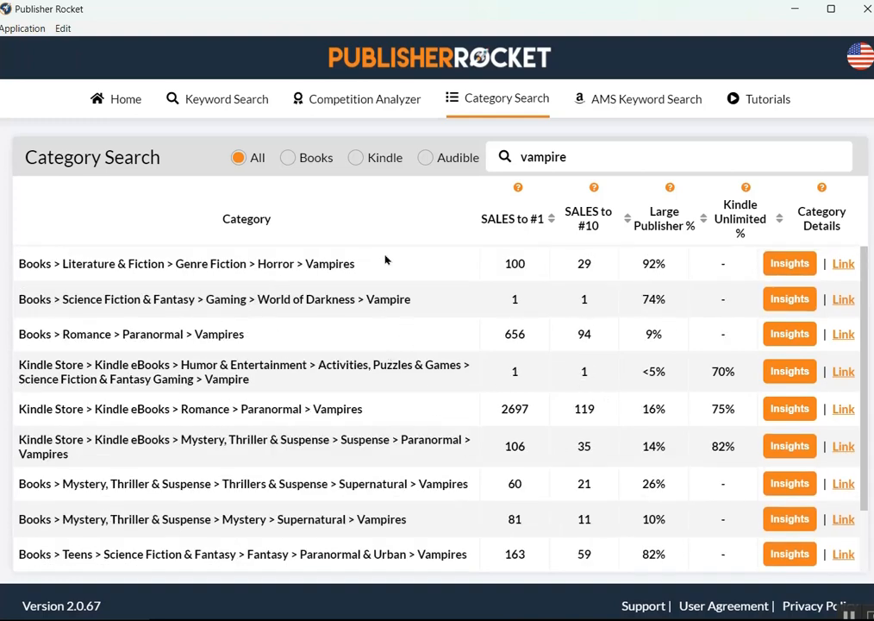
scroll(456, 328, down, 2)
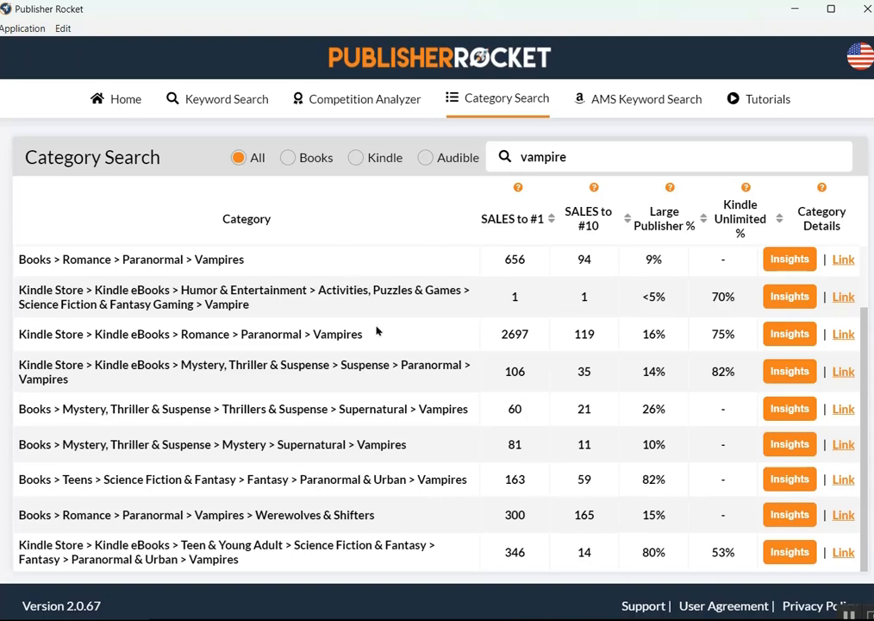
scroll(383, 363, up, 2)
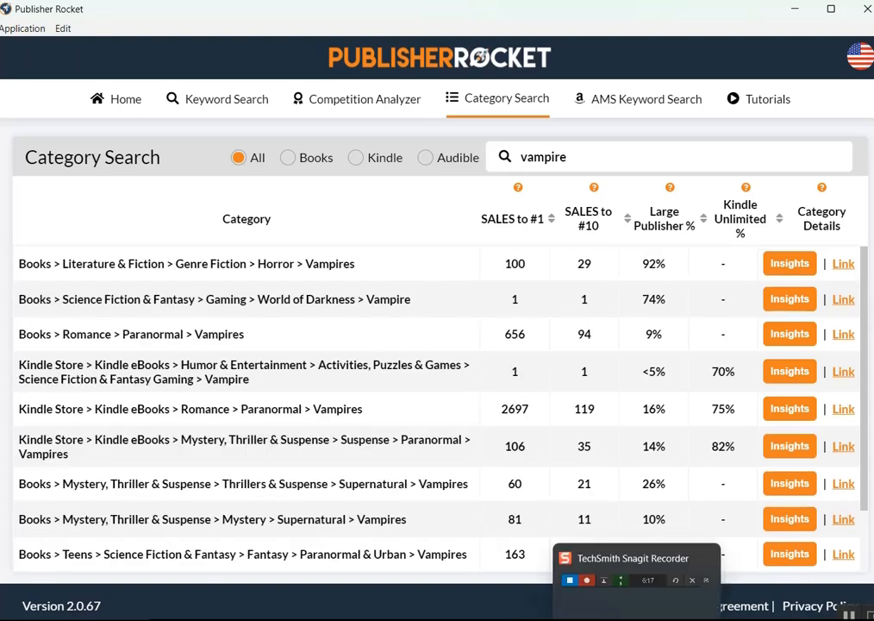
scroll(455, 511, down, 2)
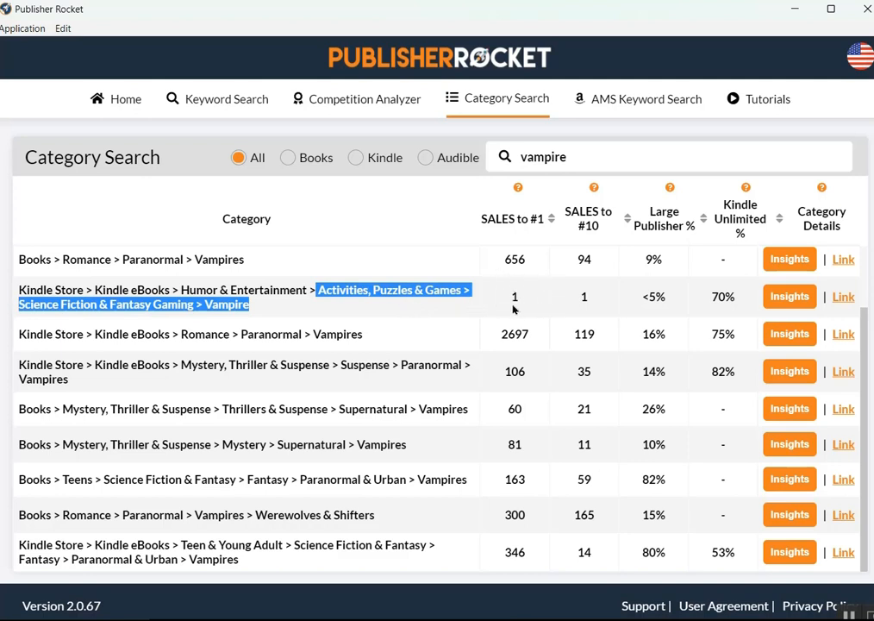
Highlight "Activities, Puzzles & Games" in the Kindle gaming category path and "Mystery > Supernatural > Vampires" in the Books path.
click(320, 290)
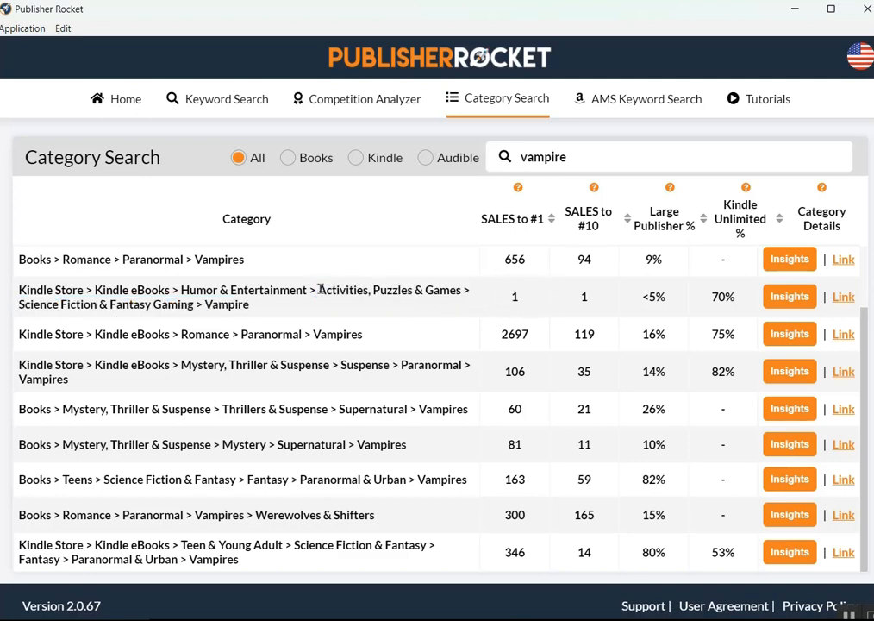
drag(320, 290, 464, 290)
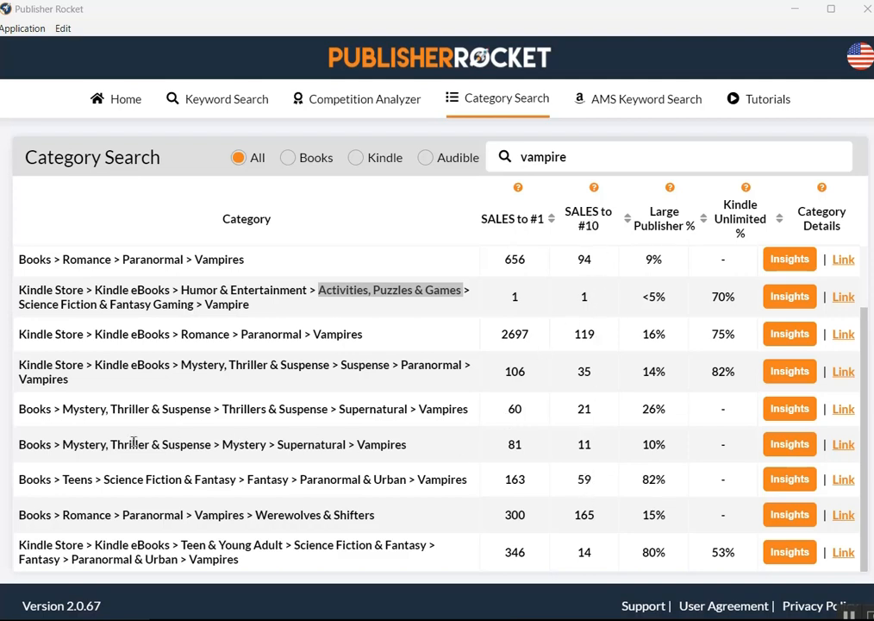
drag(223, 446, 417, 451)
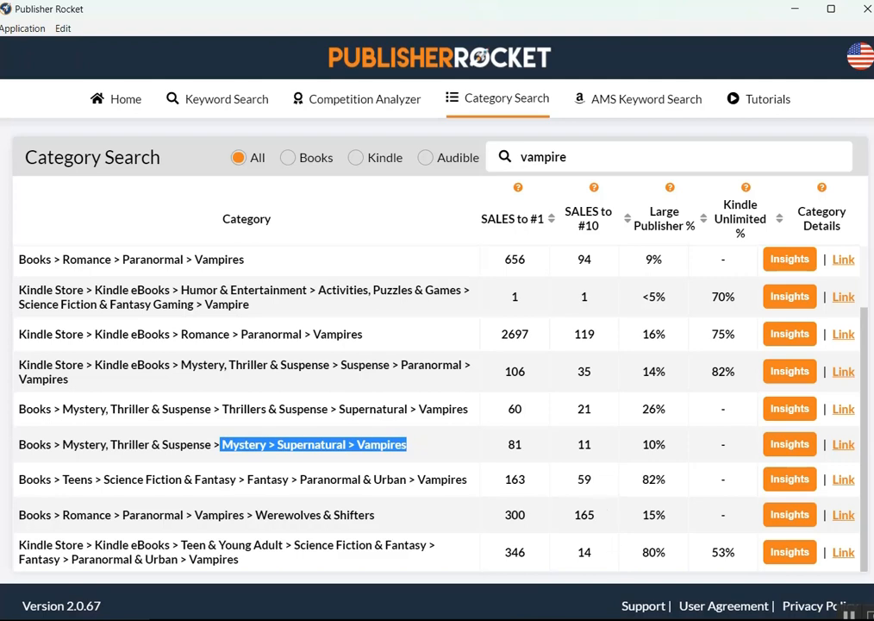
click(637, 619)
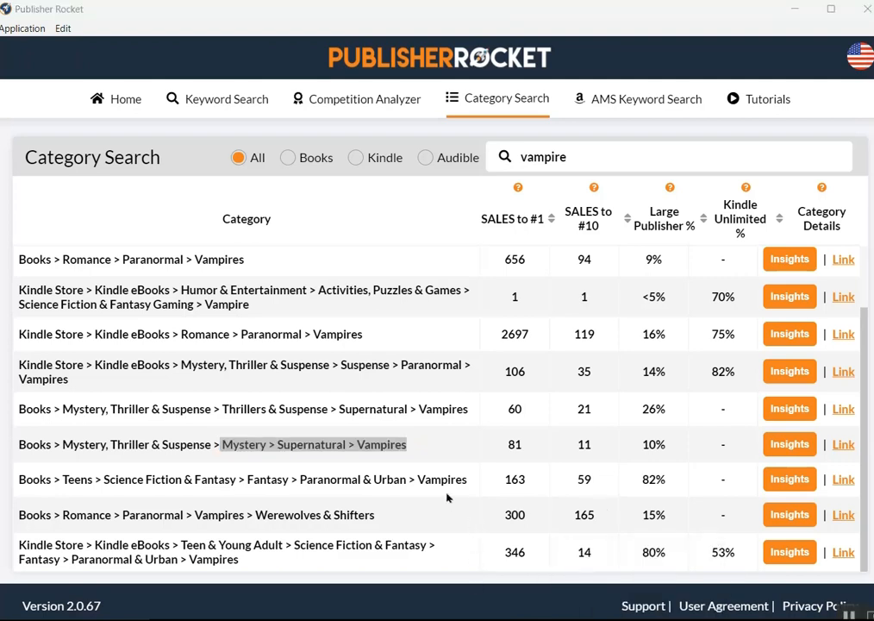
Run a keyword search for vampire in Books.
click(238, 105)
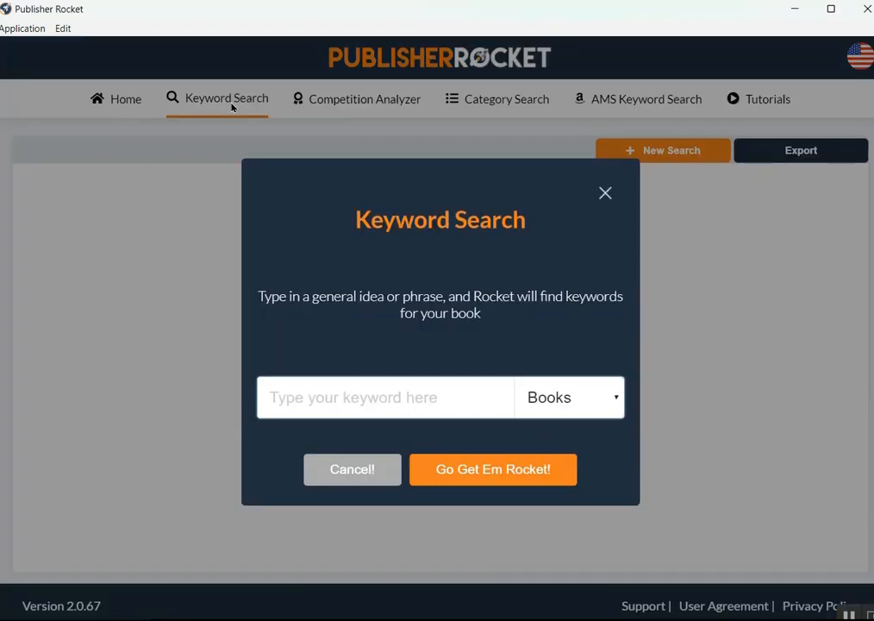
text(vampire)
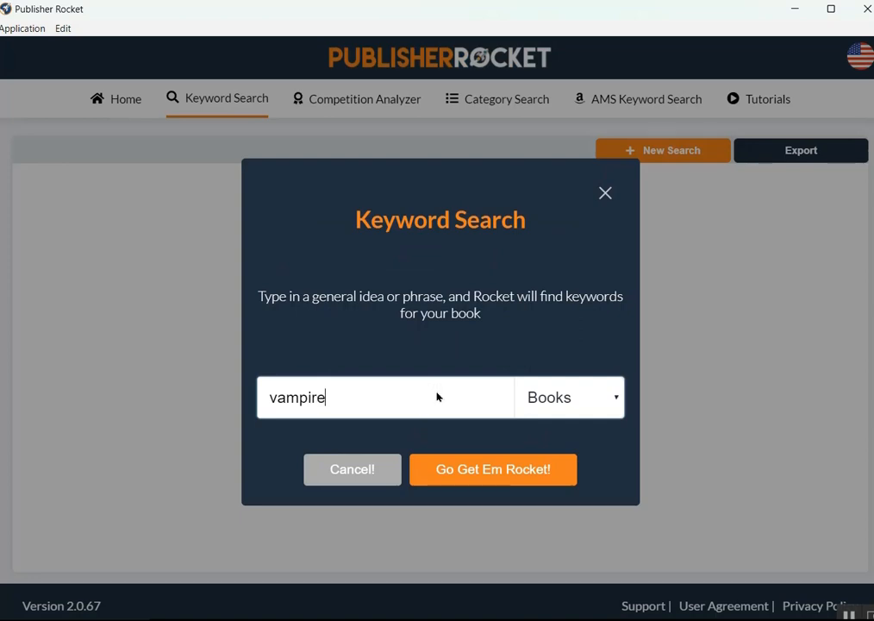
key(Return)
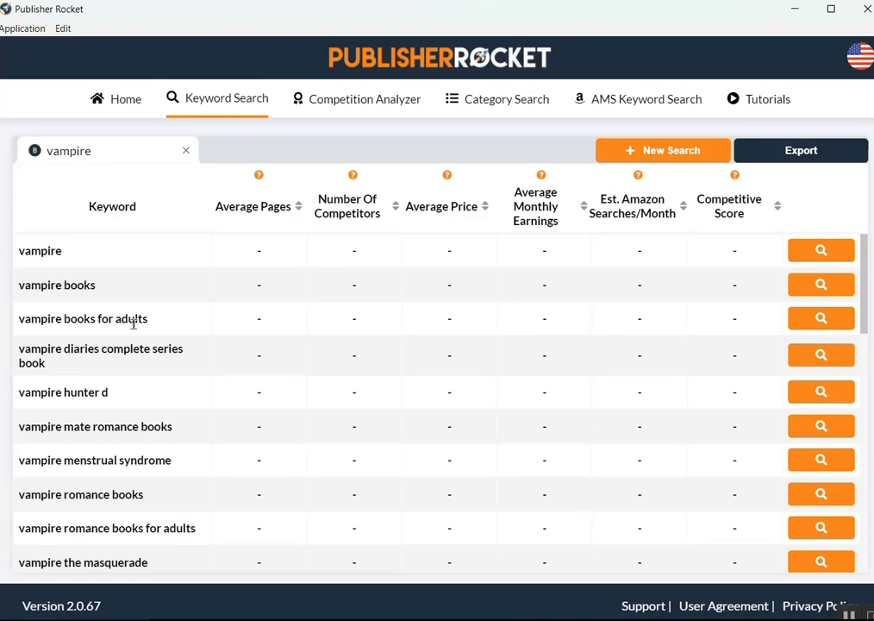
Look through the full list of suggested vampire keywords and return to its beginning.
scroll(134, 332, down, 10)
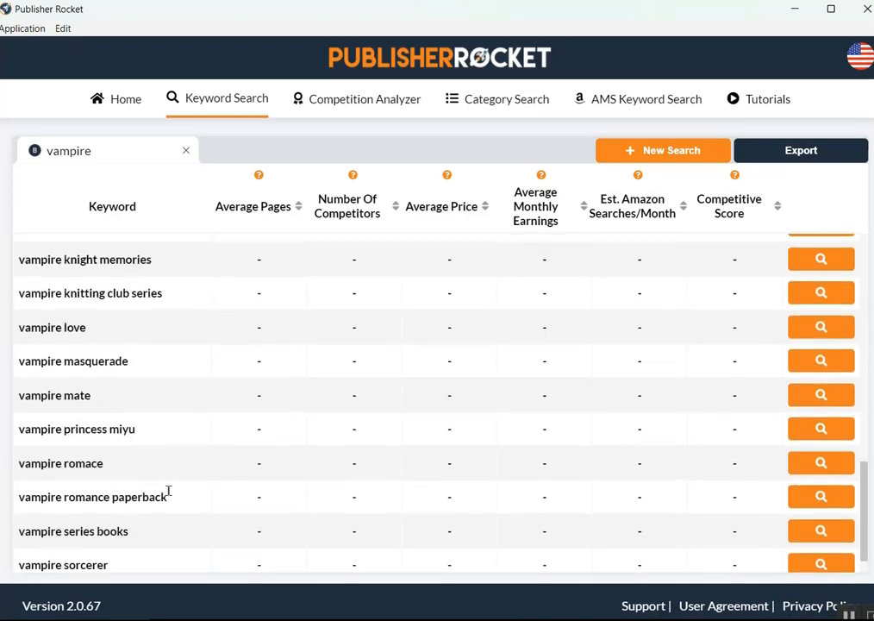
scroll(86, 479, down, 1)
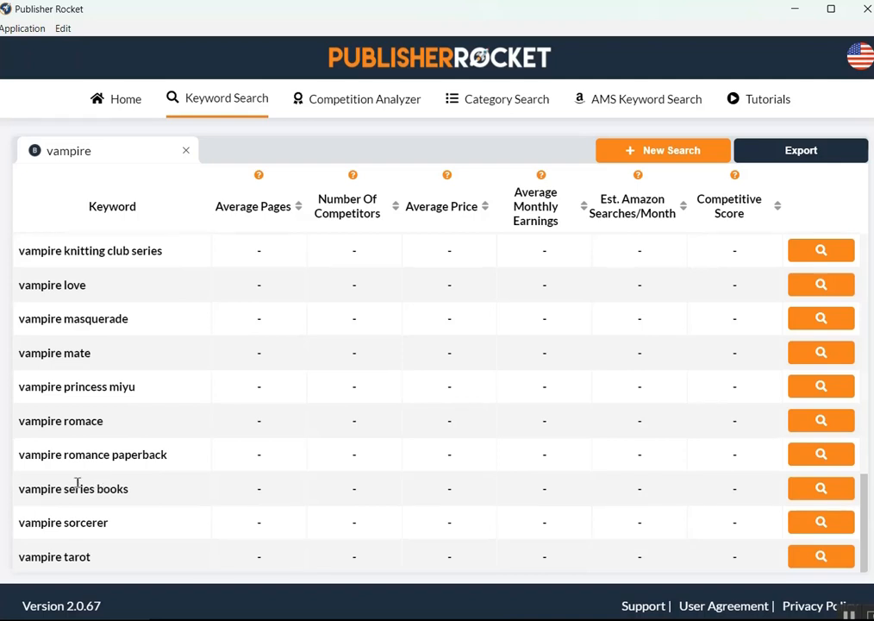
scroll(73, 479, up, 4)
scroll(359, 417, up, 10)
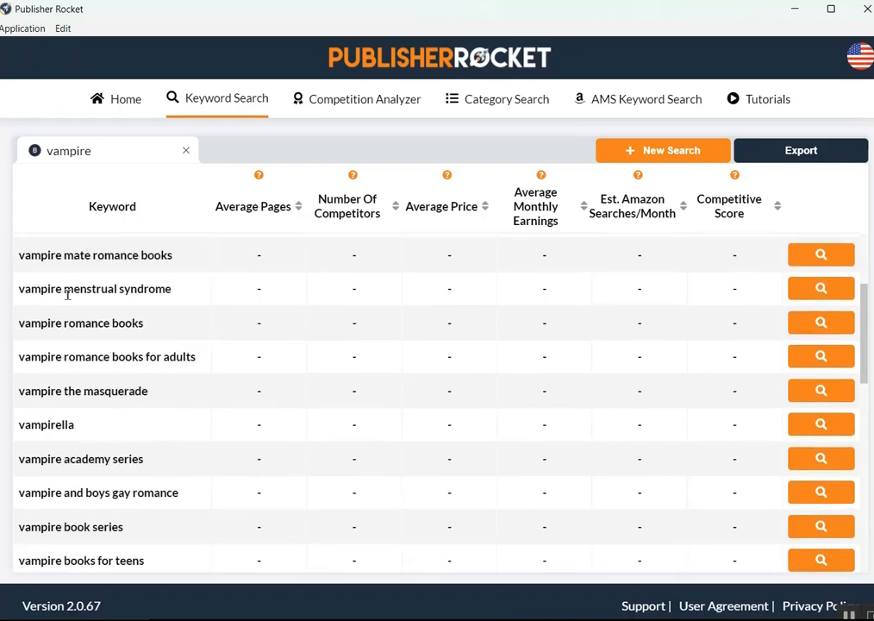
scroll(86, 444, down, 10)
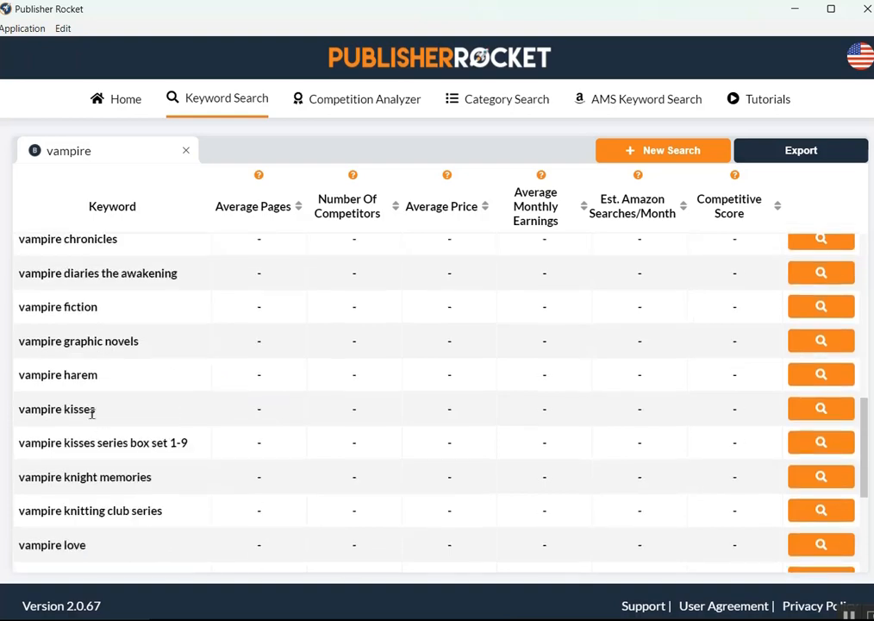
scroll(132, 413, down, 5)
scroll(136, 387, up, 10)
scroll(136, 387, up, 2)
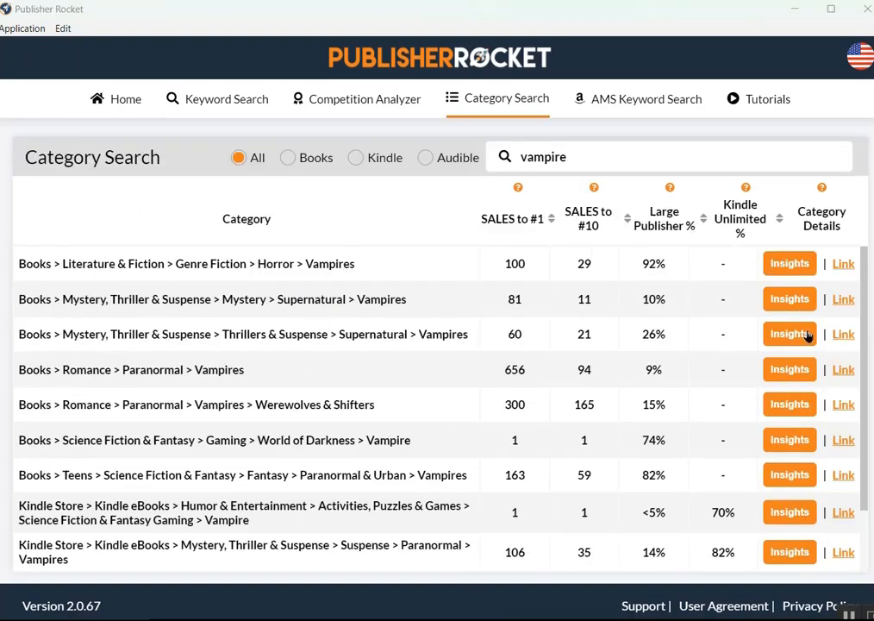
In the vampire category search, view the insights for Books > Literature & Fiction > Genre Fiction > Horror > Vampires and close them.
click(785, 264)
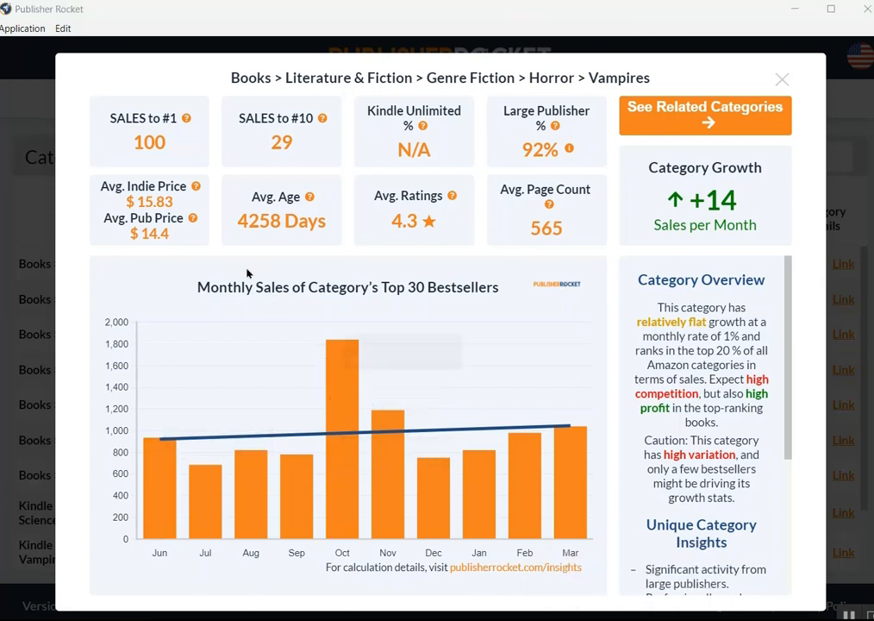
click(783, 80)
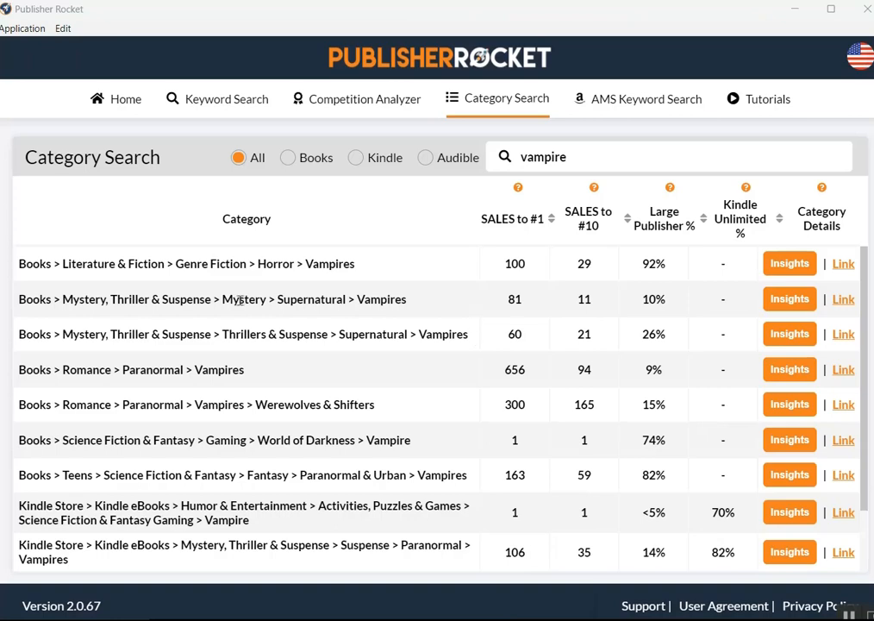
Open the insights for the Books category ending in Mystery > Supernatural > Vampires and examine its average page count, age and prices.
click(787, 298)
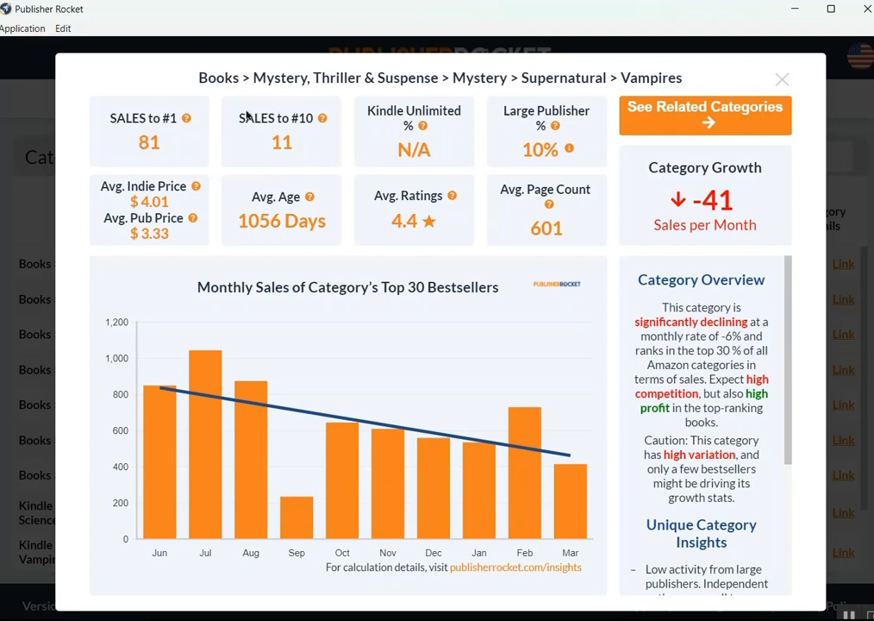
double_click(562, 233)
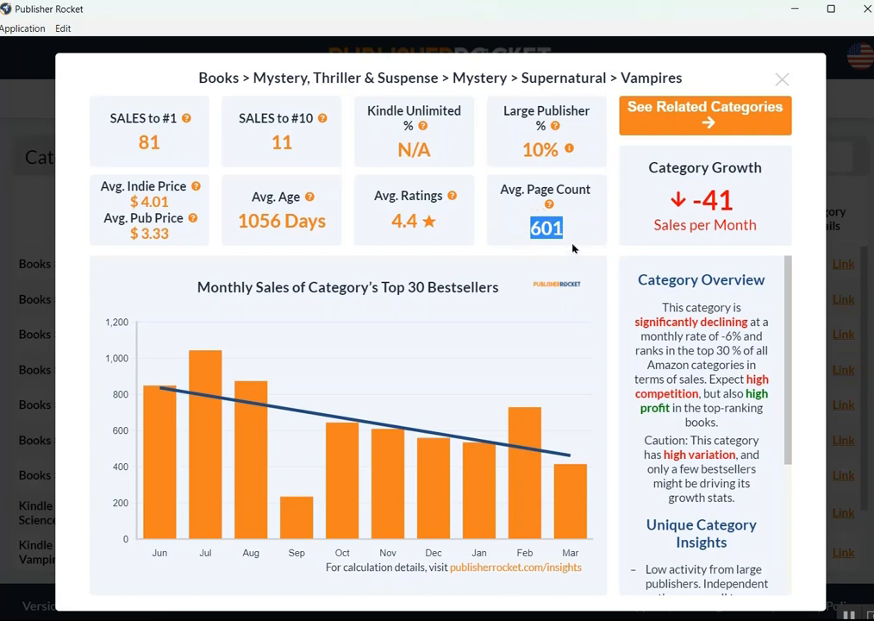
click(575, 247)
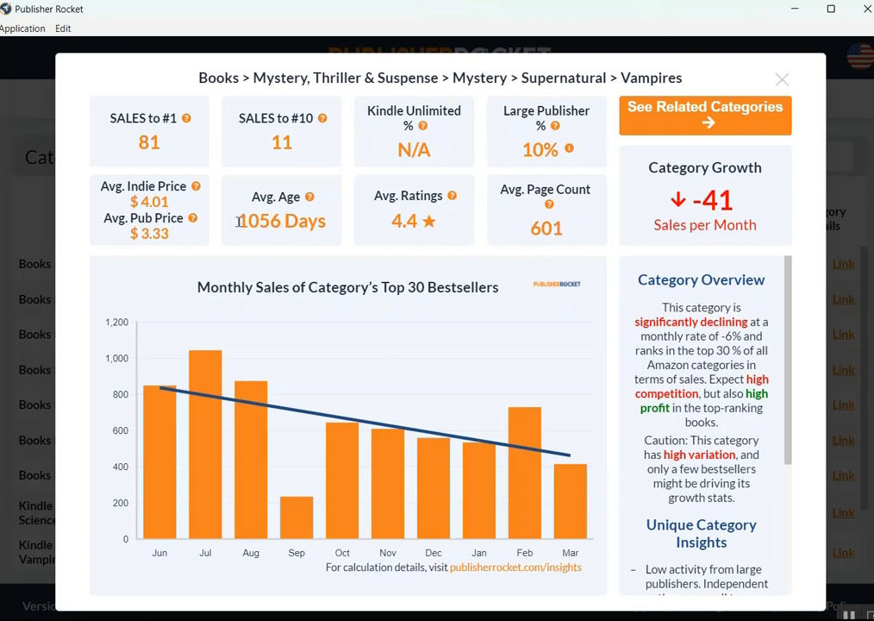
drag(236, 221, 318, 230)
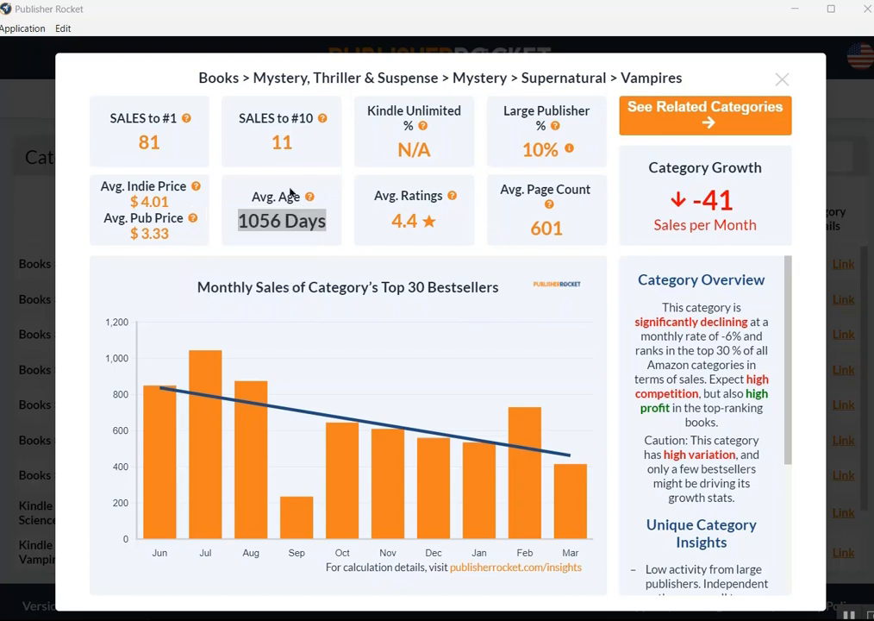
click(324, 247)
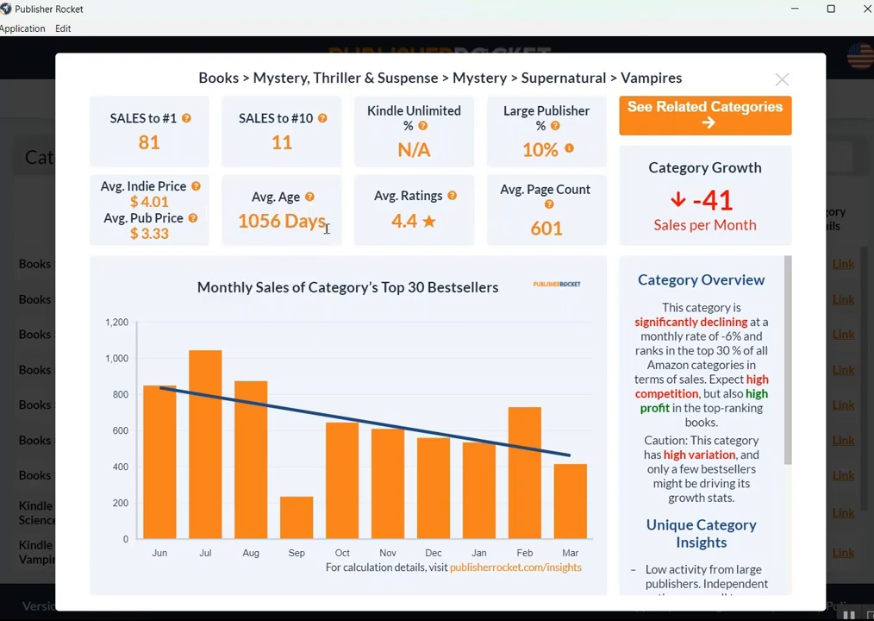
mouse_move(307, 191)
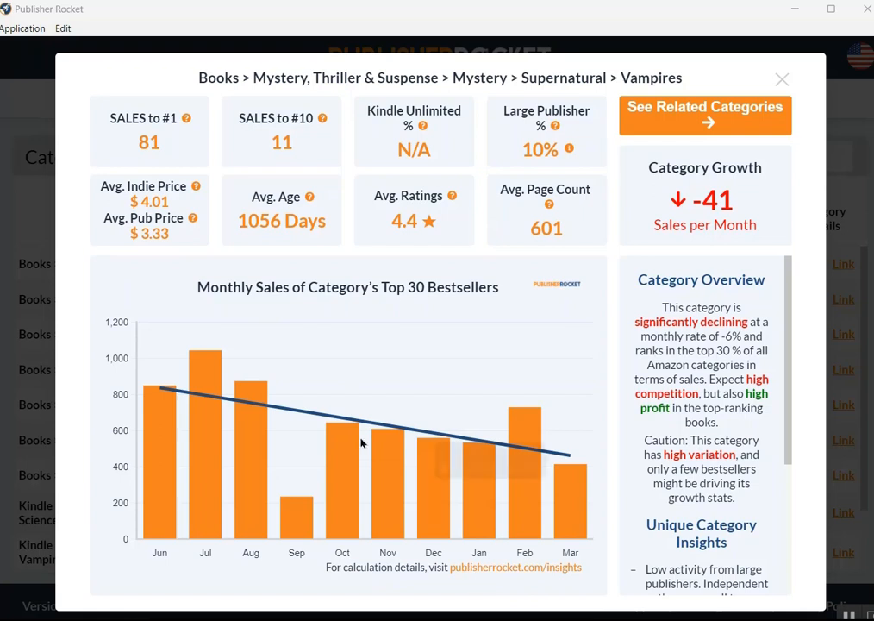
mouse_move(196, 189)
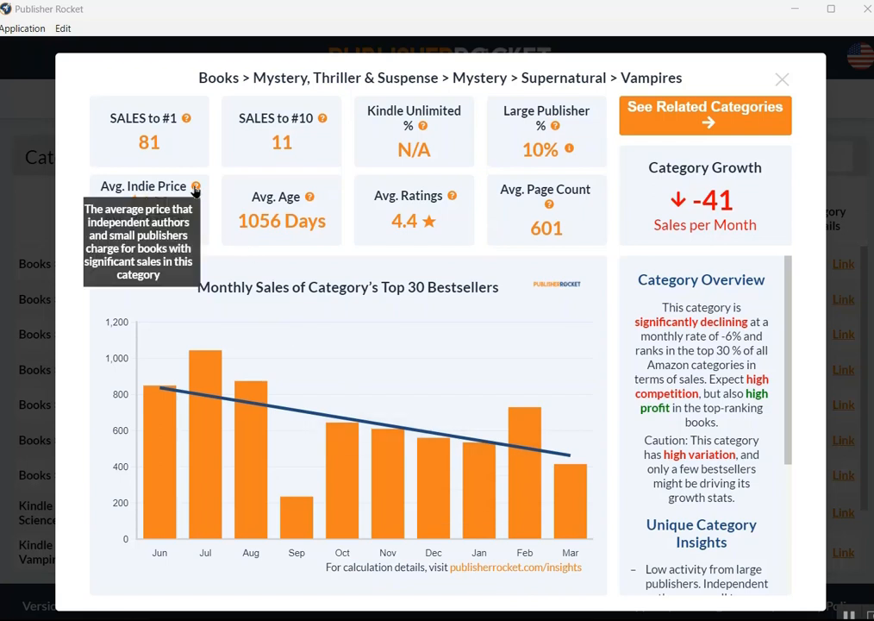
mouse_move(196, 221)
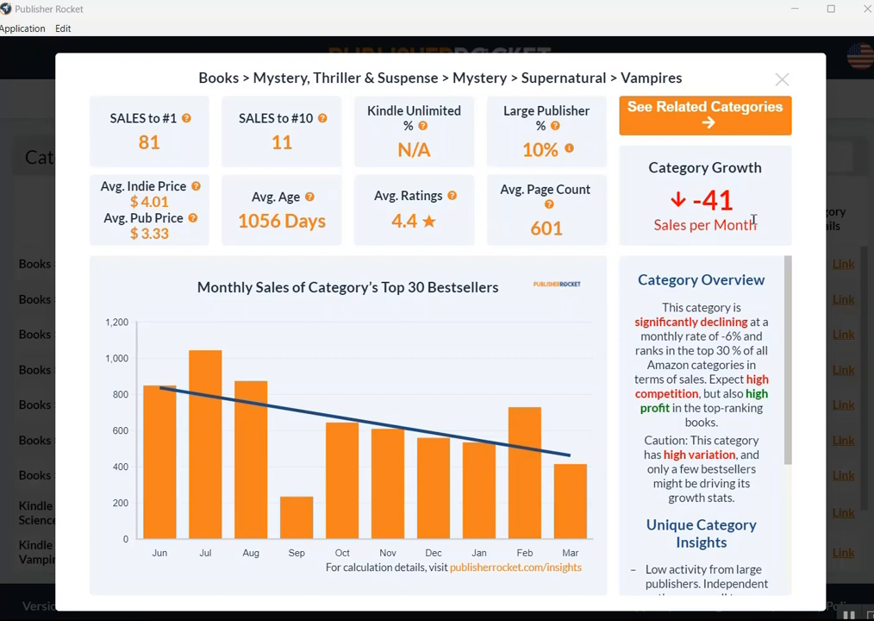
Open the insights for the Kindle Teen & Young Adult category ending in Paranormal & Urban > Vampires and highlight its average age.
click(482, 599)
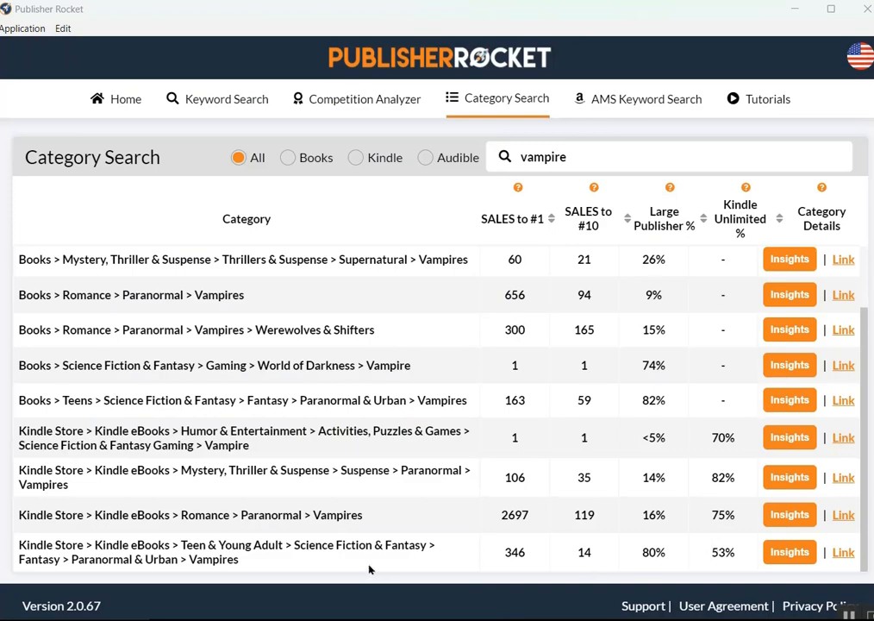
click(794, 553)
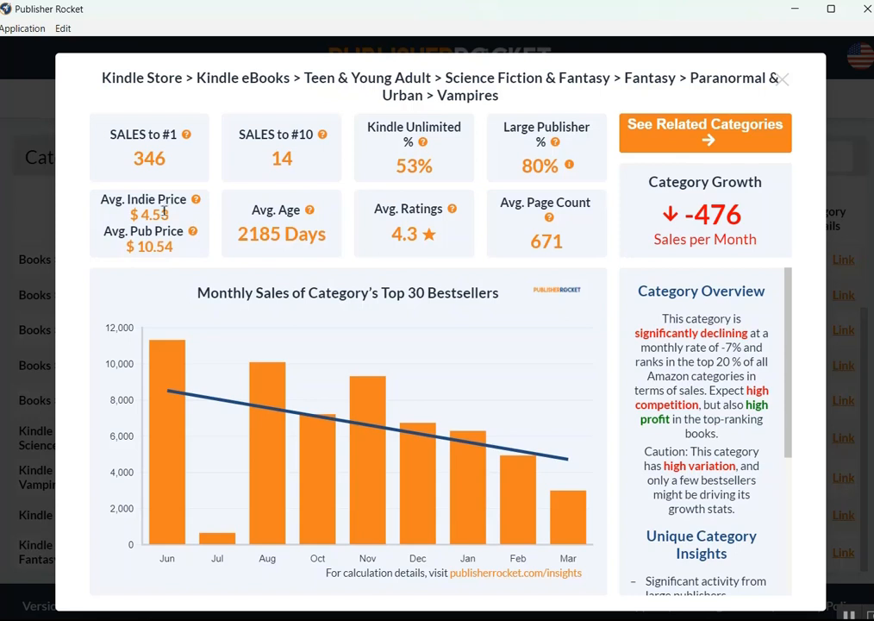
drag(238, 231, 332, 241)
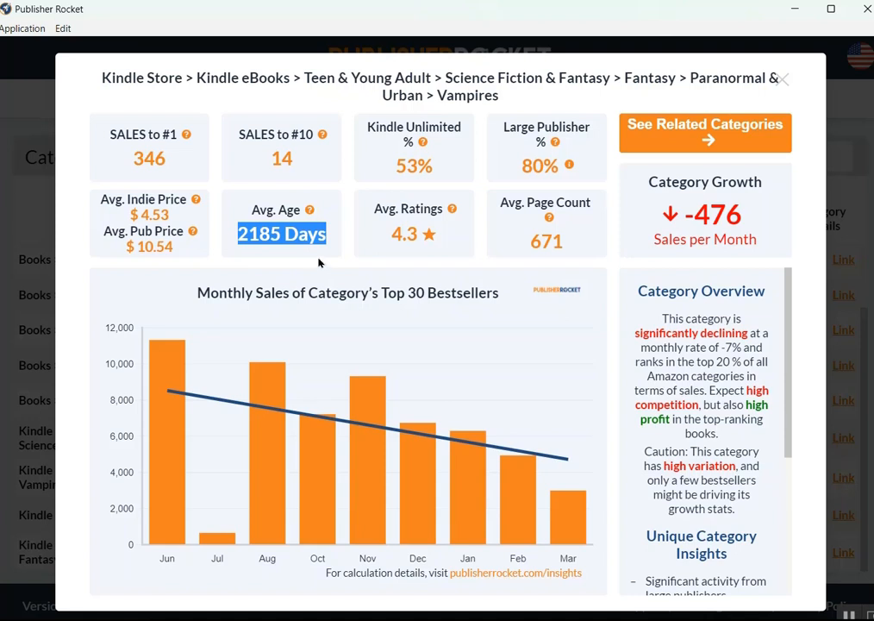
mouse_move(637, 620)
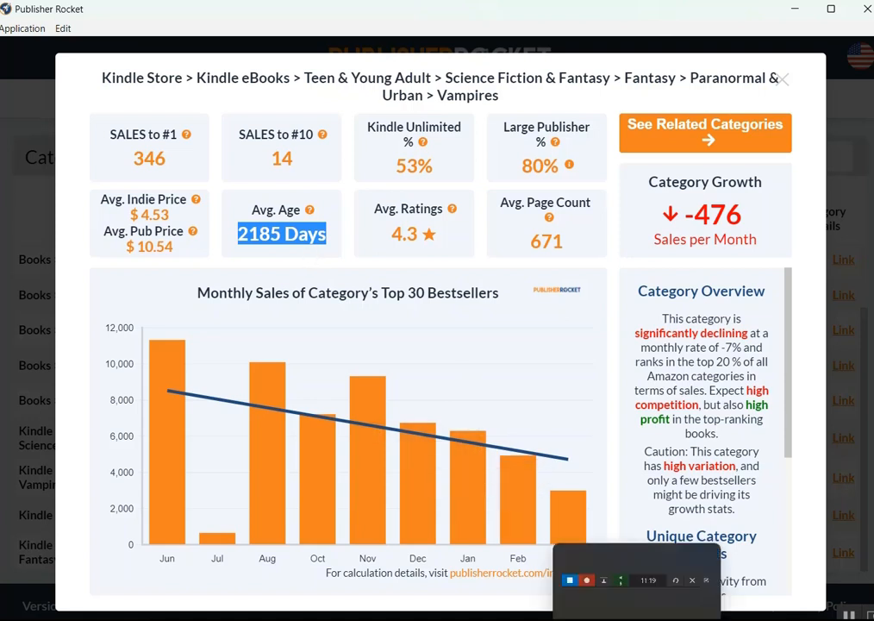
click(635, 581)
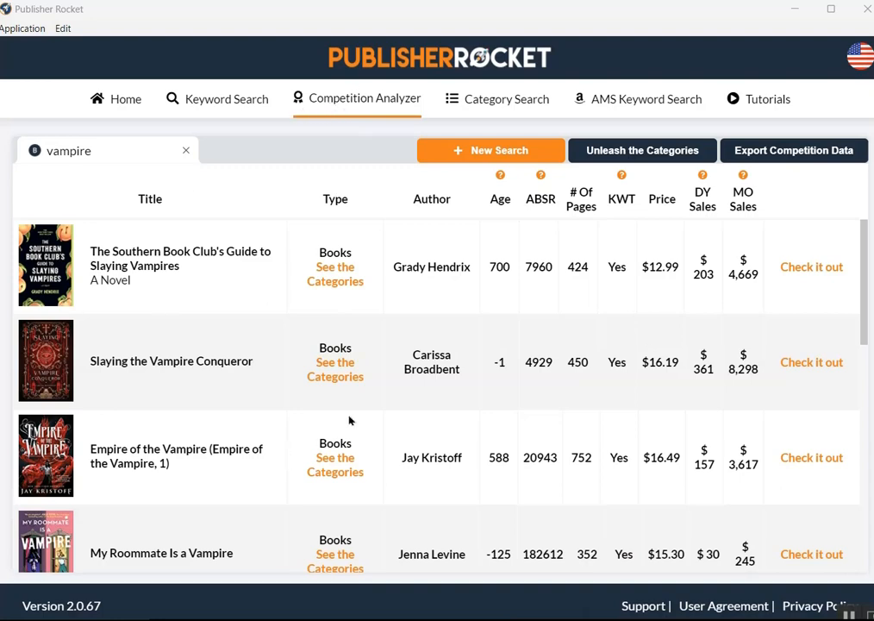
In the vampire competition results, view the categories used by Empire of the Vampire and return to the book list.
click(345, 283)
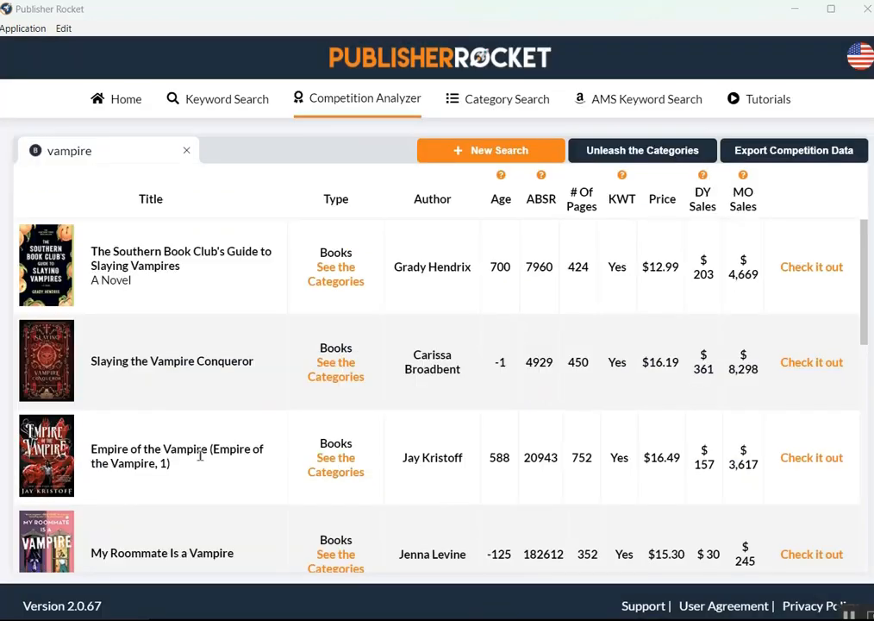
click(335, 467)
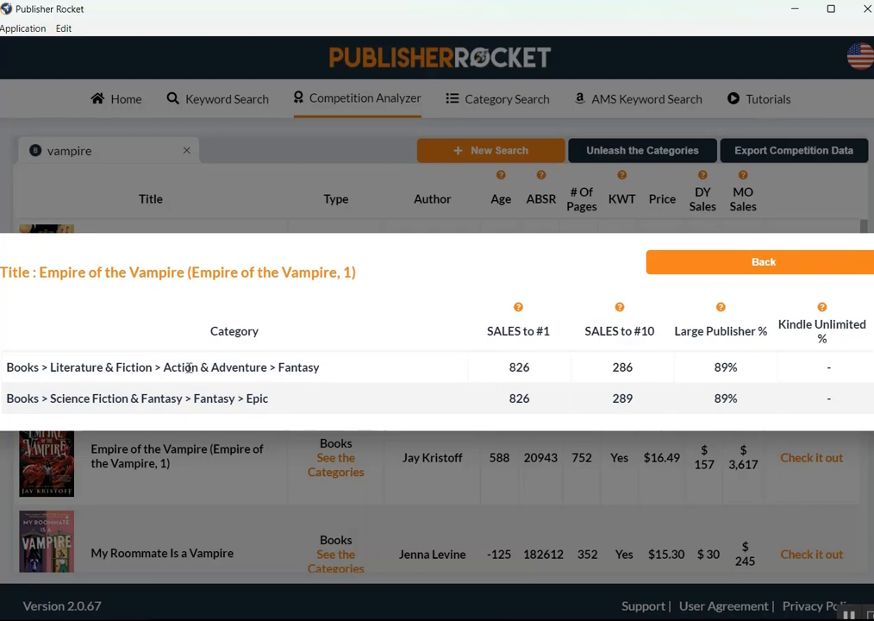
click(737, 270)
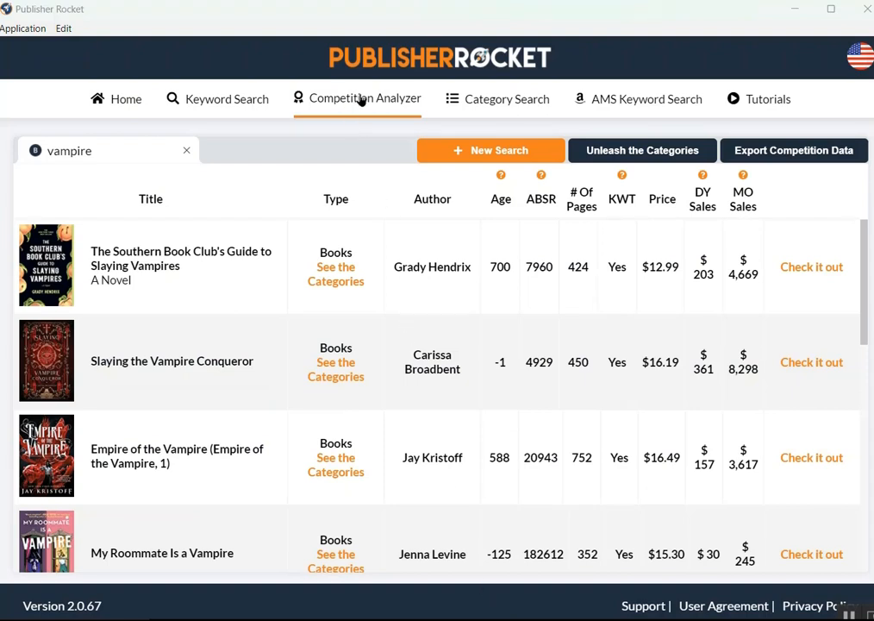
Look through all the vampire competitor books, open the combined list of all their categories and read through it.
scroll(293, 440, down, 5)
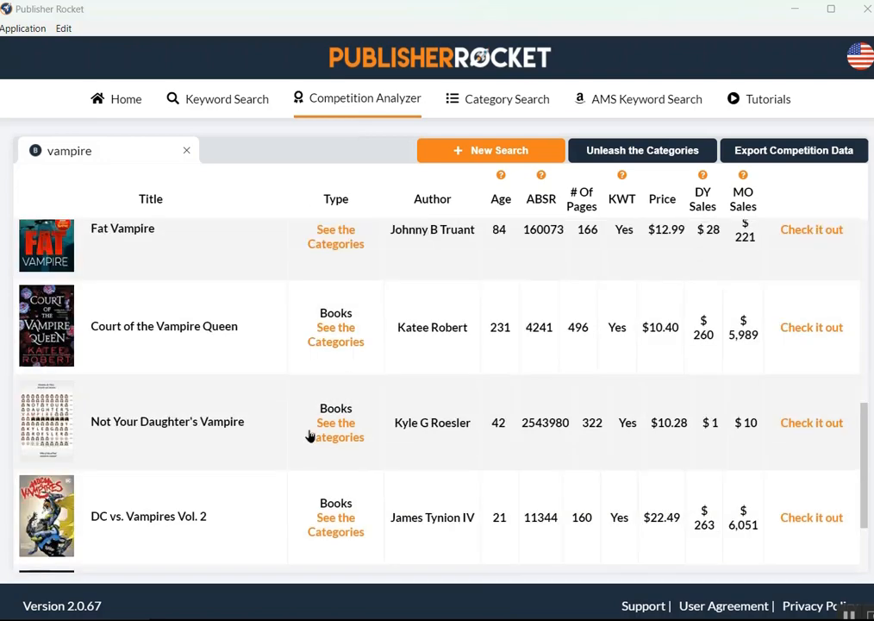
scroll(311, 437, down, 3)
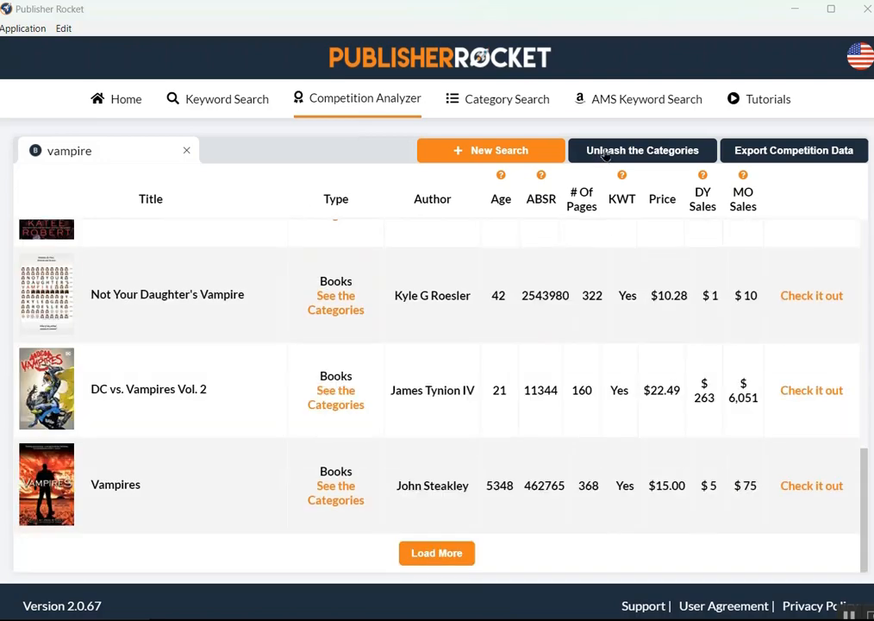
scroll(441, 457, up, 10)
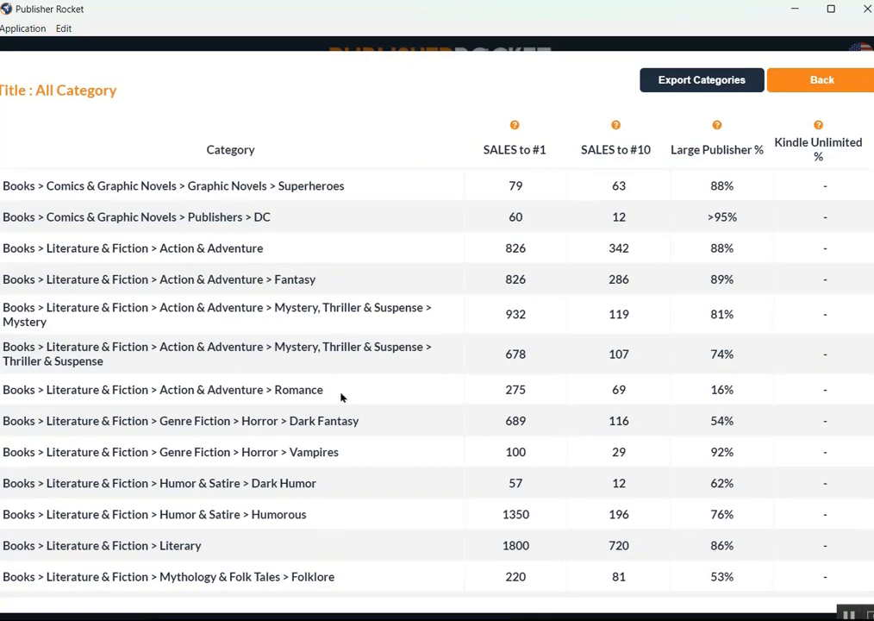
scroll(340, 396, down, 5)
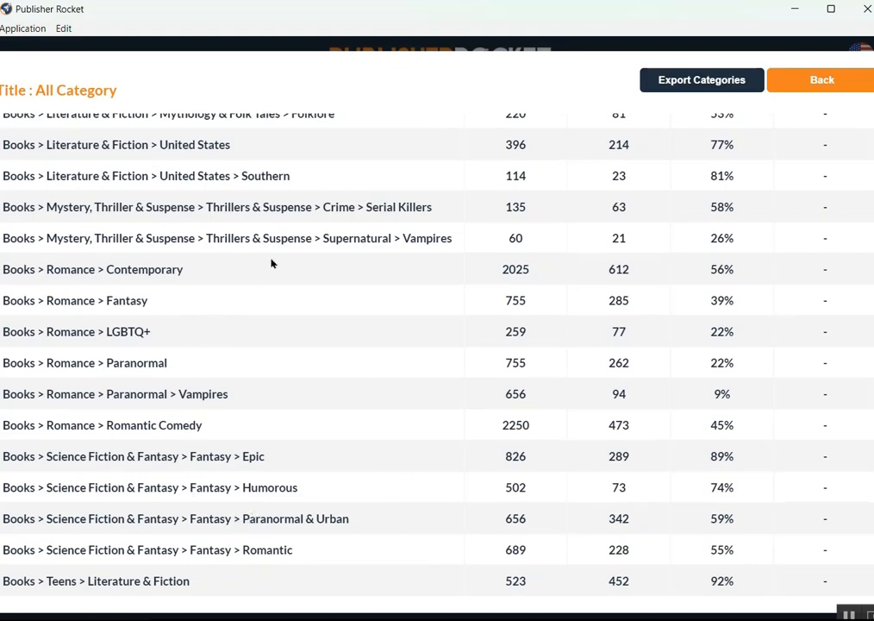
mouse_move(638, 620)
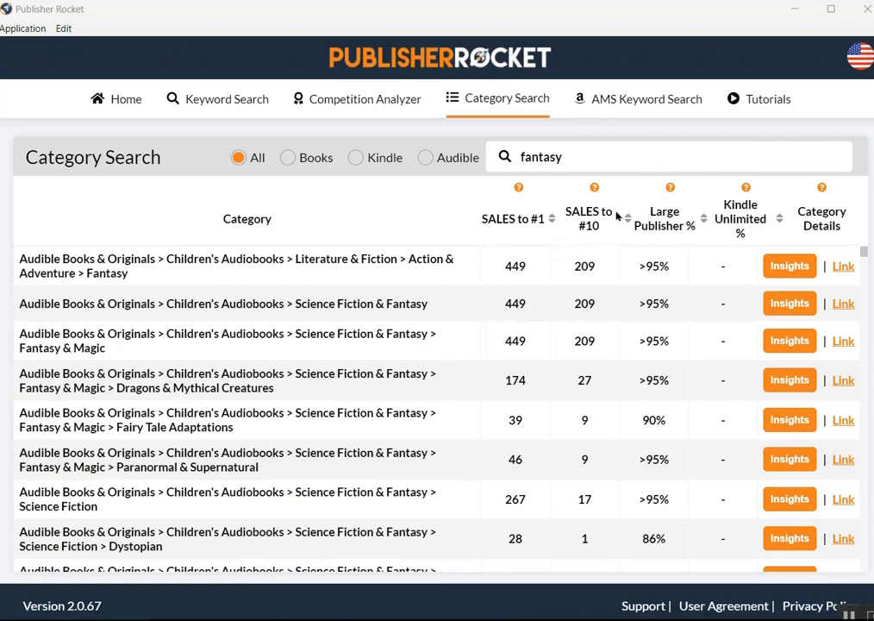
Sort the fantasy category results by sales to #1 from lowest to highest and look through the least competitive categories.
click(551, 221)
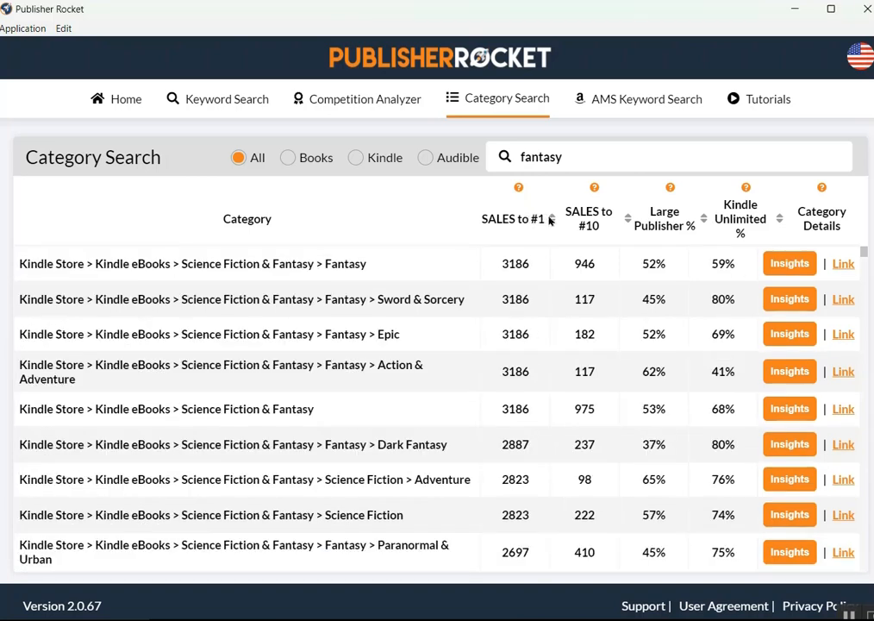
click(552, 222)
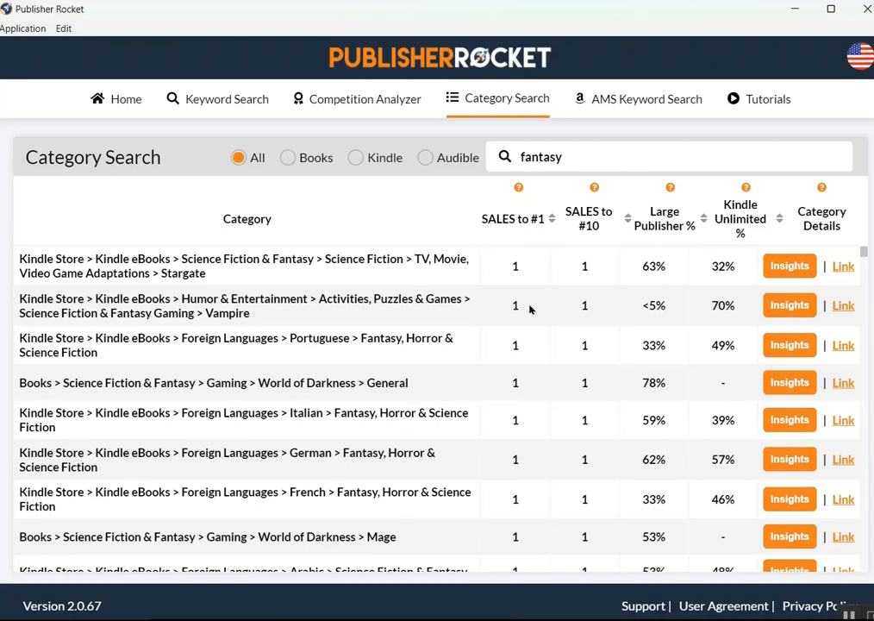
scroll(505, 392, down, 5)
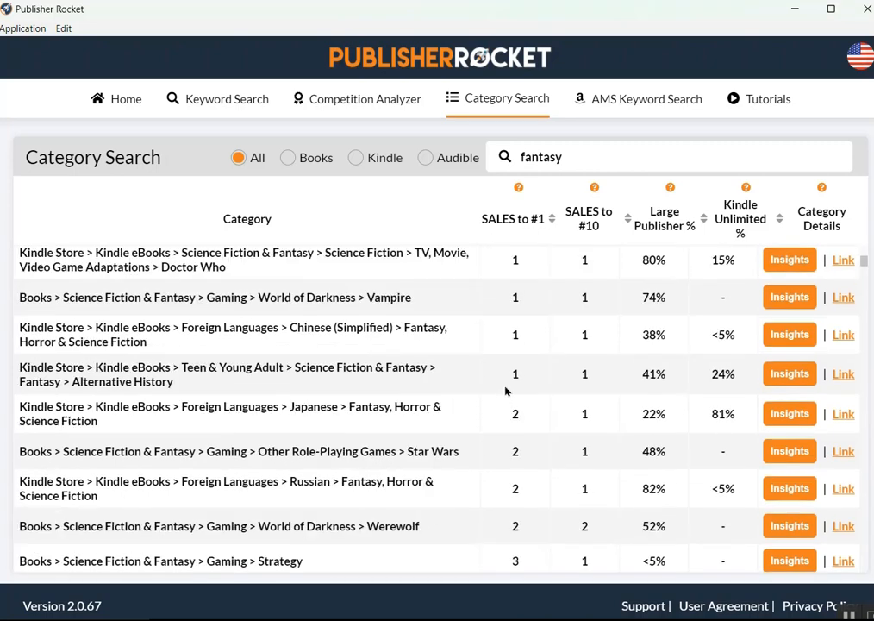
scroll(505, 392, down, 3)
scroll(506, 391, down, 2)
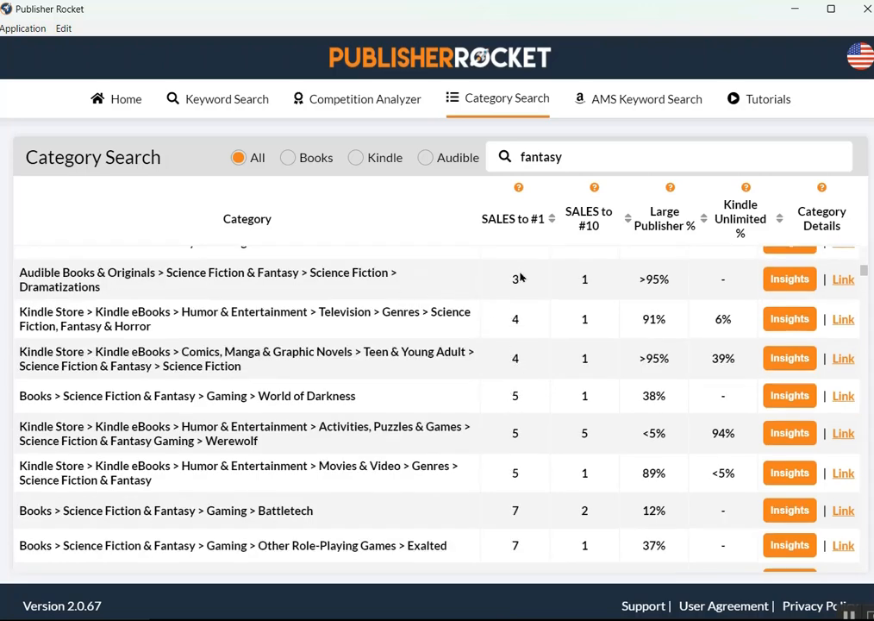
scroll(517, 302, up, 3)
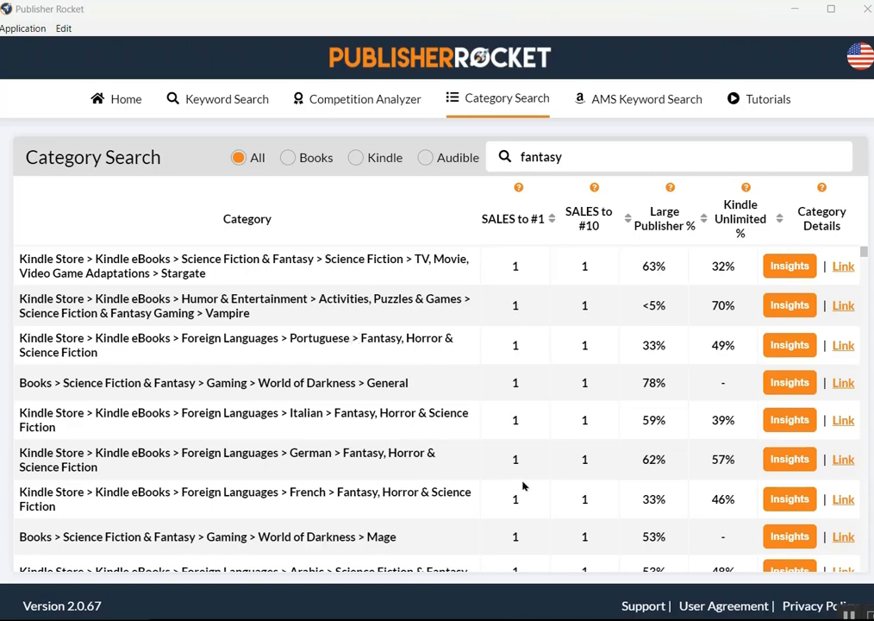
Sort the fantasy categories by sales to #1 from highest to lowest, and re-sort them by sales to #10 from lowest.
click(551, 219)
click(552, 219)
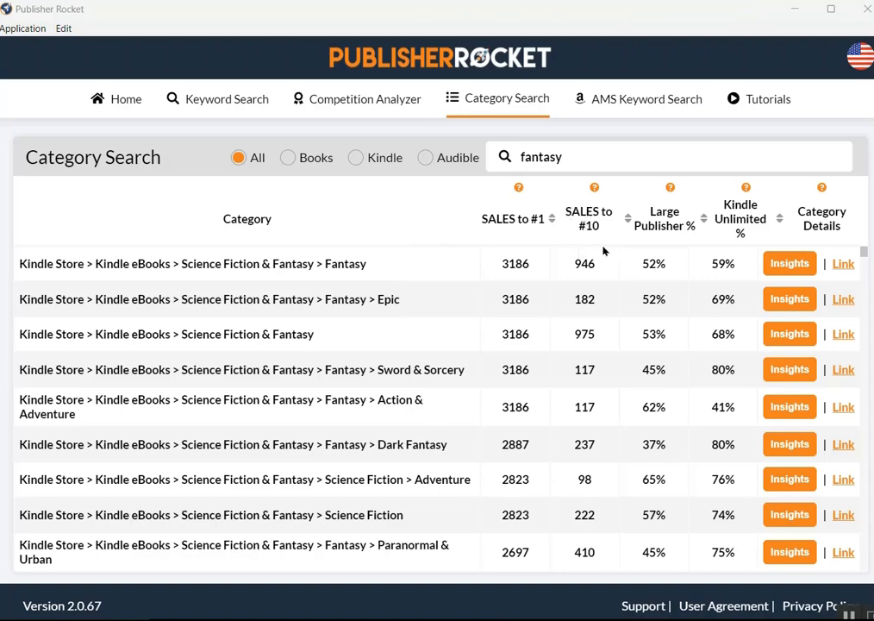
click(631, 221)
click(631, 221)
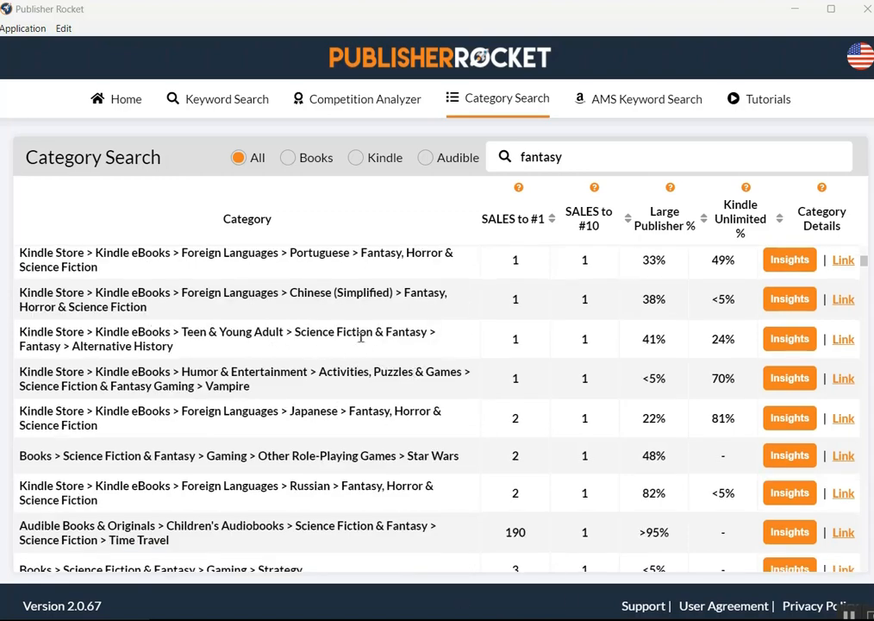
Highlight Alternative History in the Kindle Teen & Young Adult category, open that category's Amazon best seller list and examine its top books.
drag(73, 346, 181, 352)
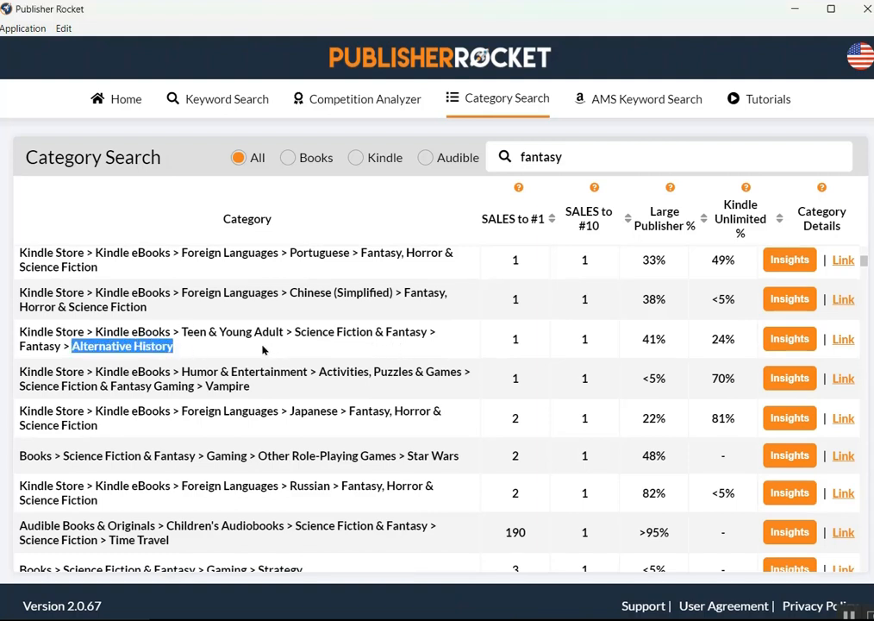
click(841, 340)
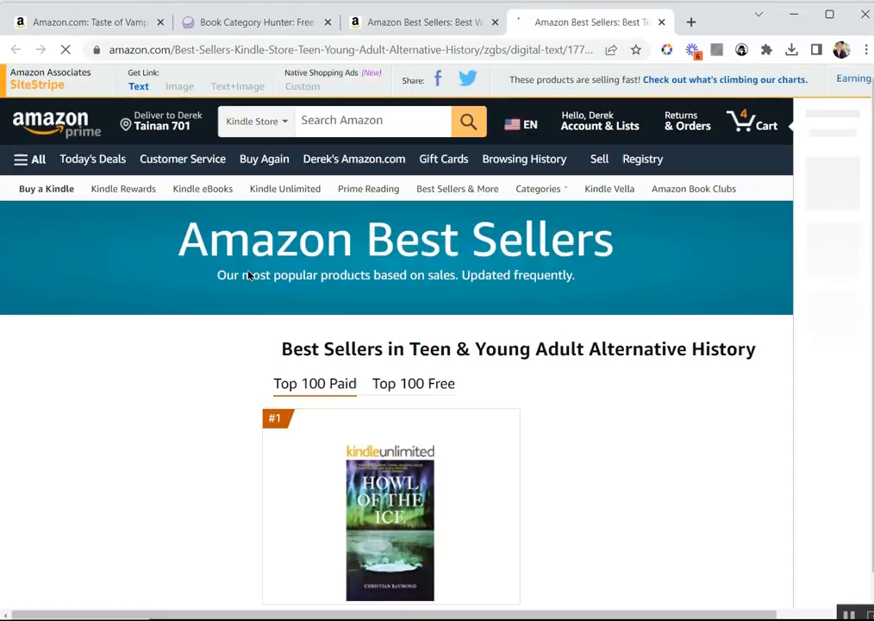
scroll(403, 266, down, 3)
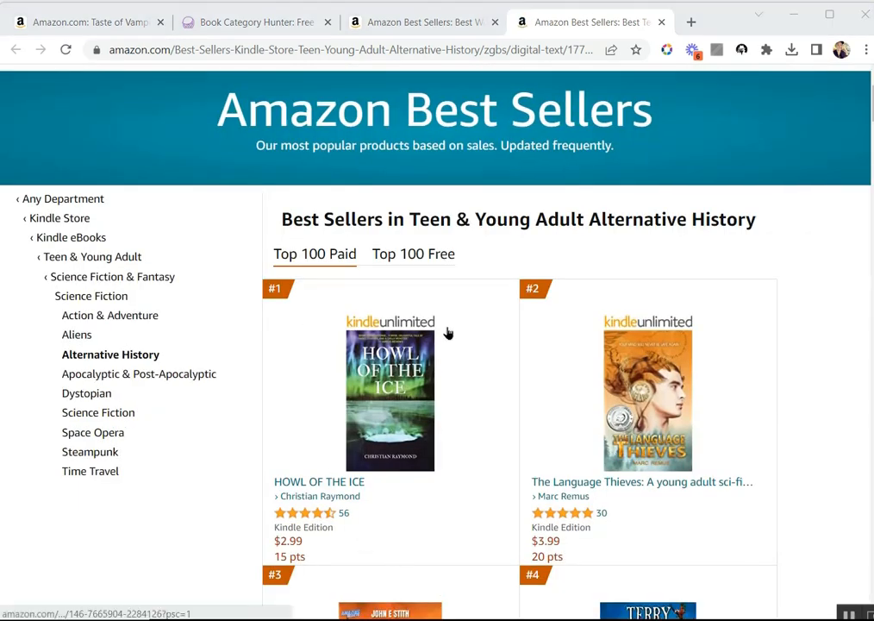
scroll(420, 413, down, 3)
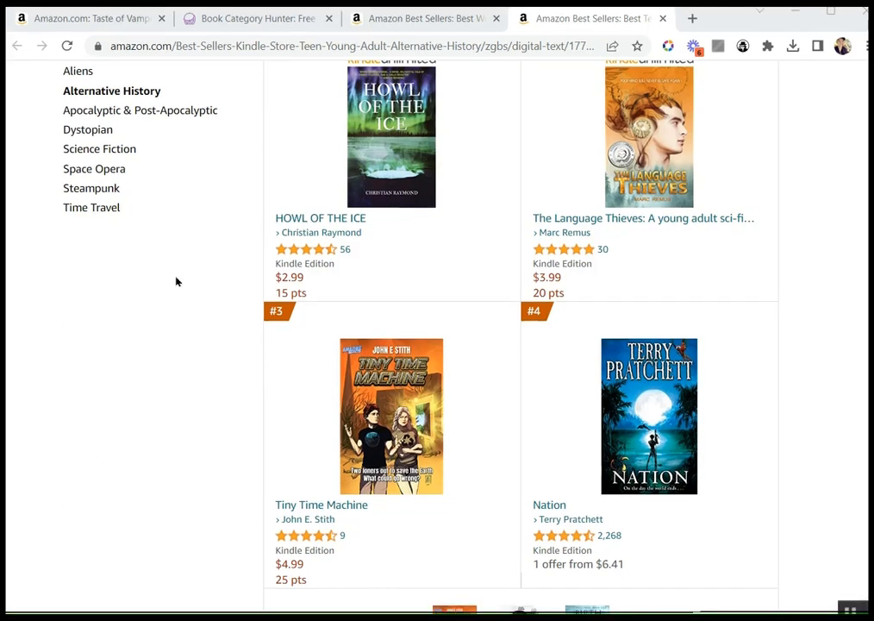
scroll(207, 323, up, 2)
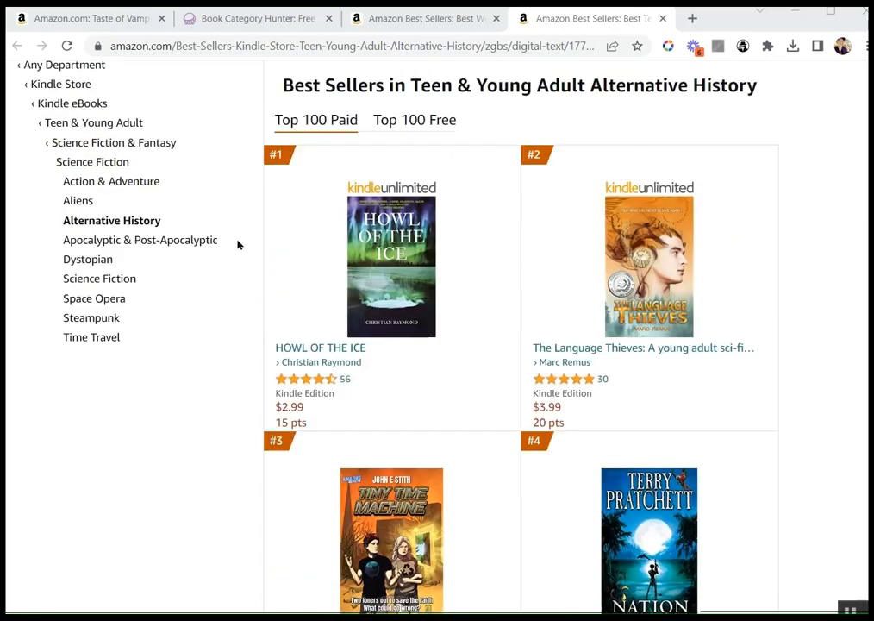
scroll(830, 504, down, 2)
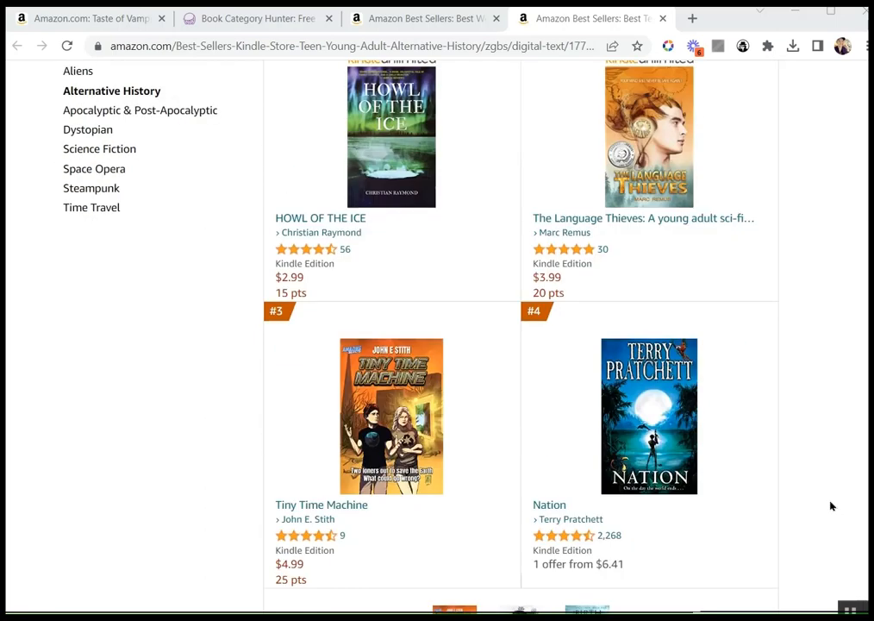
scroll(836, 497, up, 2)
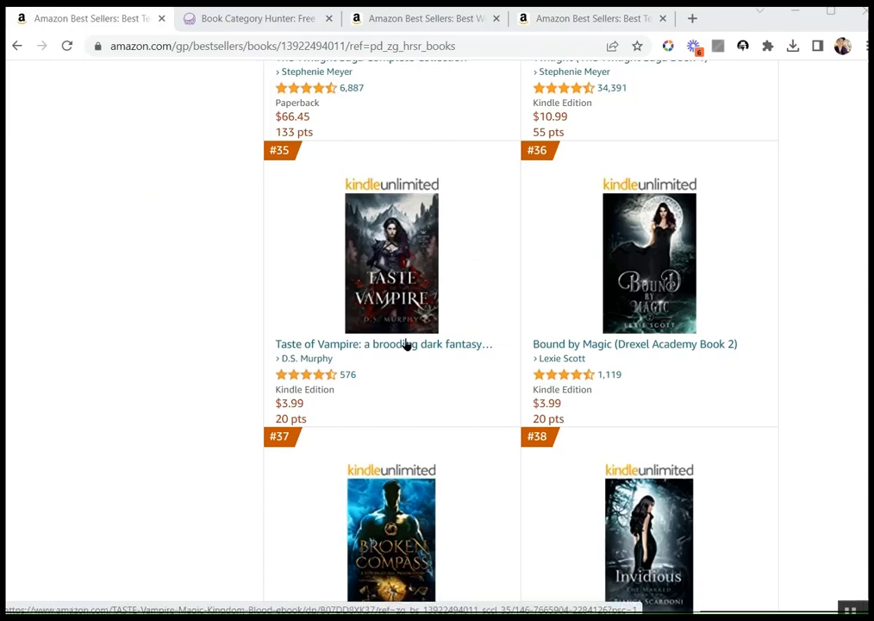
Look through the Teen & Young Adult Vampire Fiction best sellers down to #50 and return to the beginning of the list.
scroll(466, 303, down, 5)
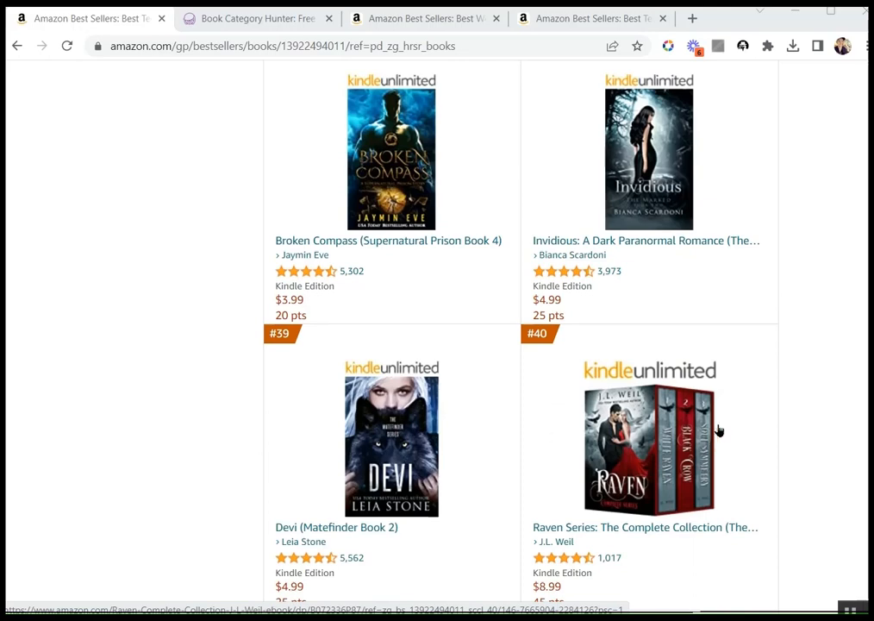
scroll(590, 478, down, 5)
scroll(589, 479, down, 5)
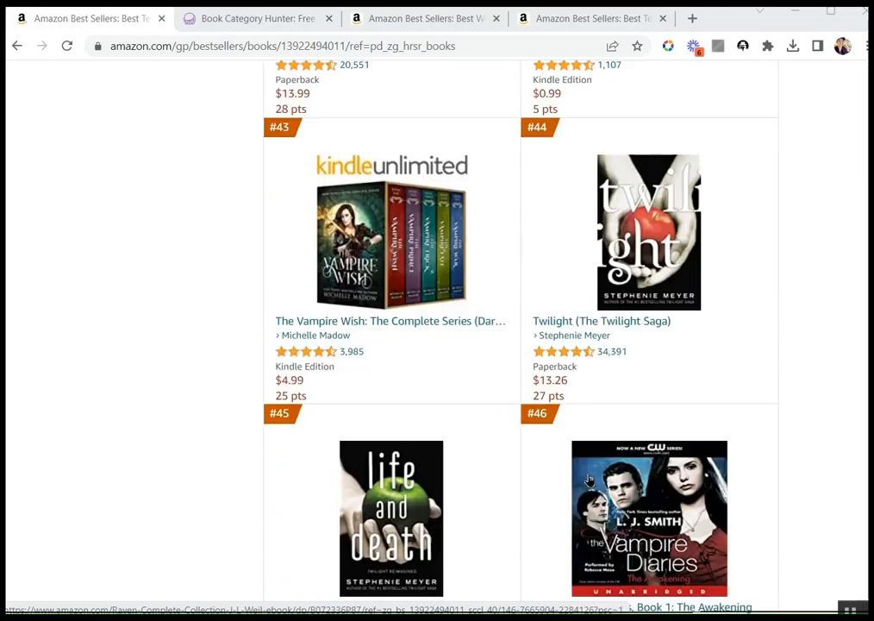
scroll(561, 470, down, 3)
scroll(552, 473, down, 3)
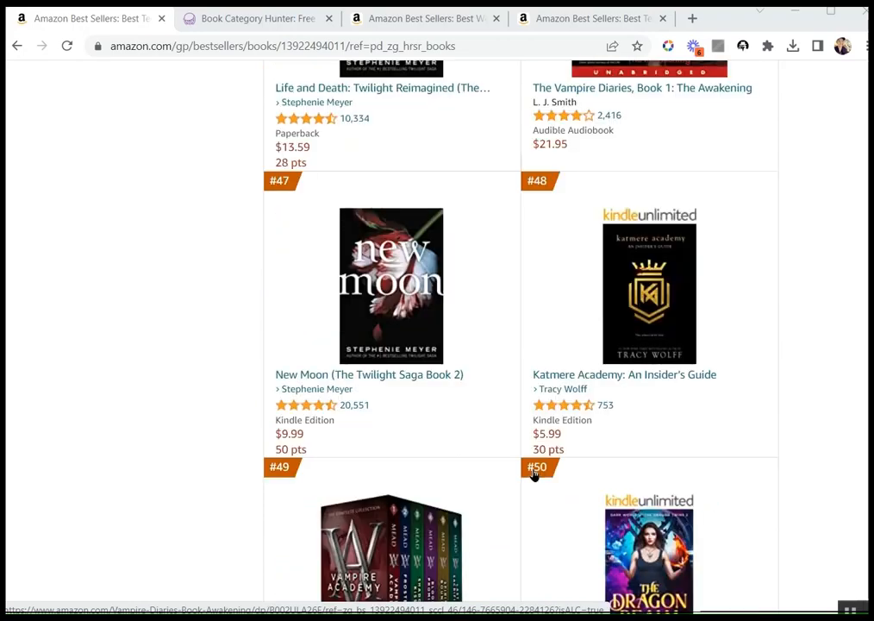
scroll(535, 474, down, 3)
scroll(660, 348, up, 8)
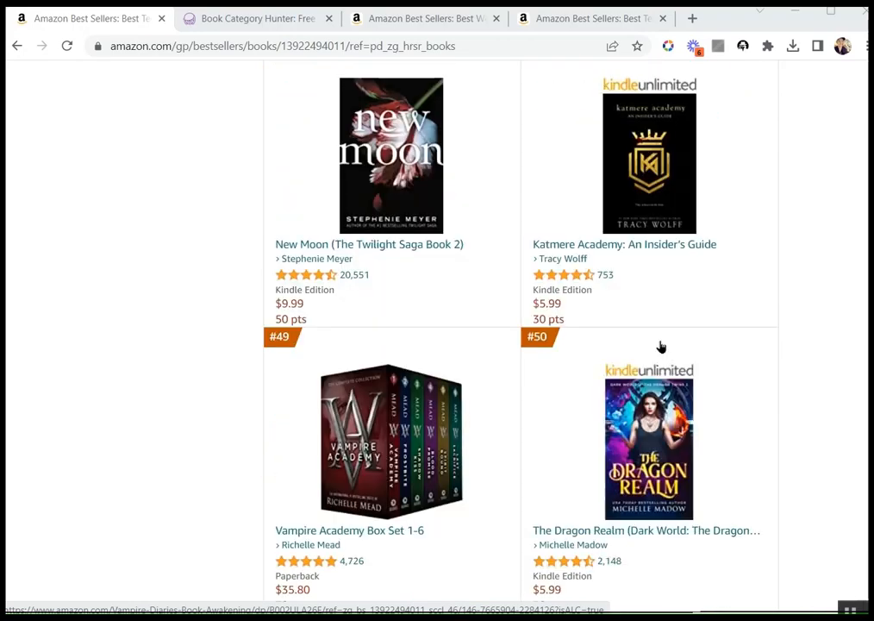
scroll(660, 293, up, 2)
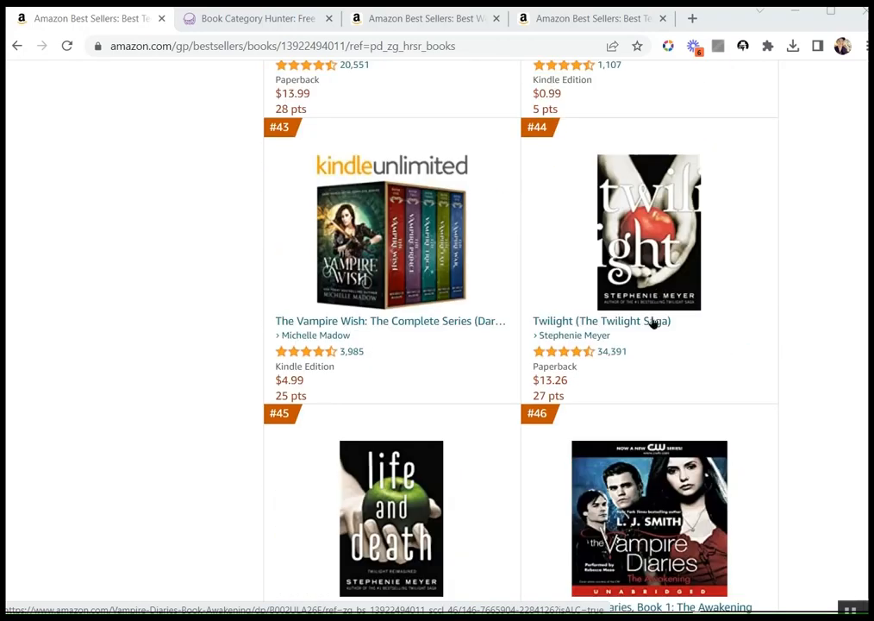
scroll(651, 284, up, 9)
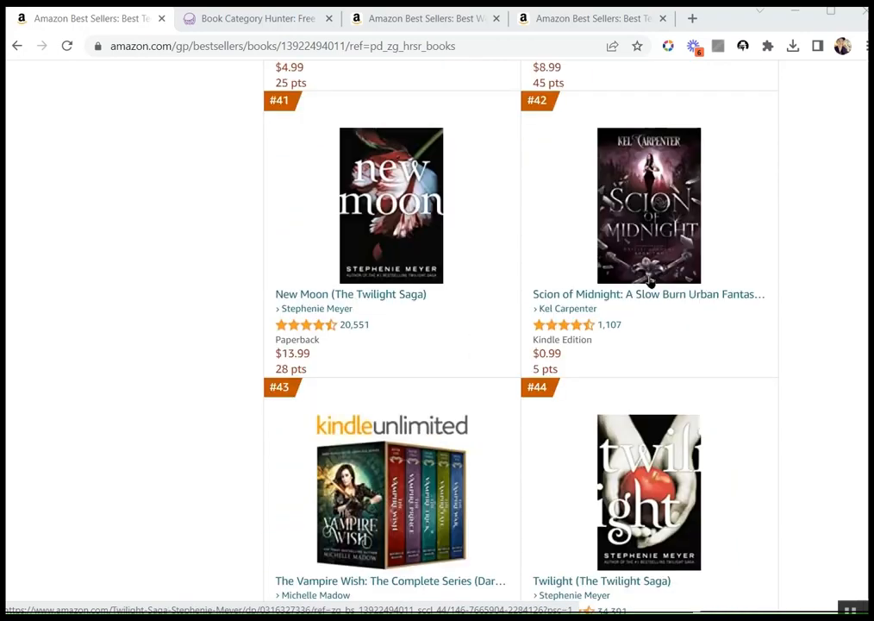
scroll(651, 288, up, 9)
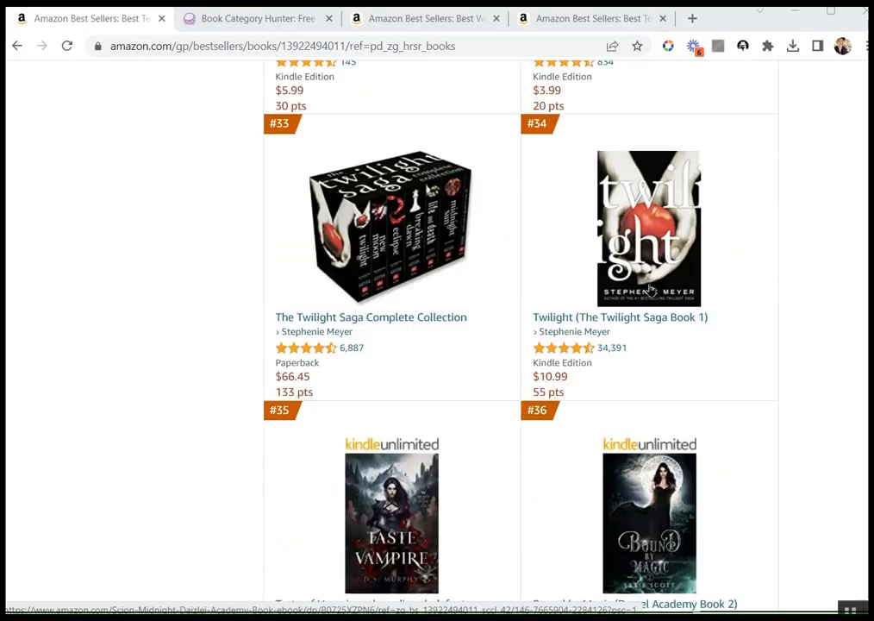
scroll(413, 240, up, 18)
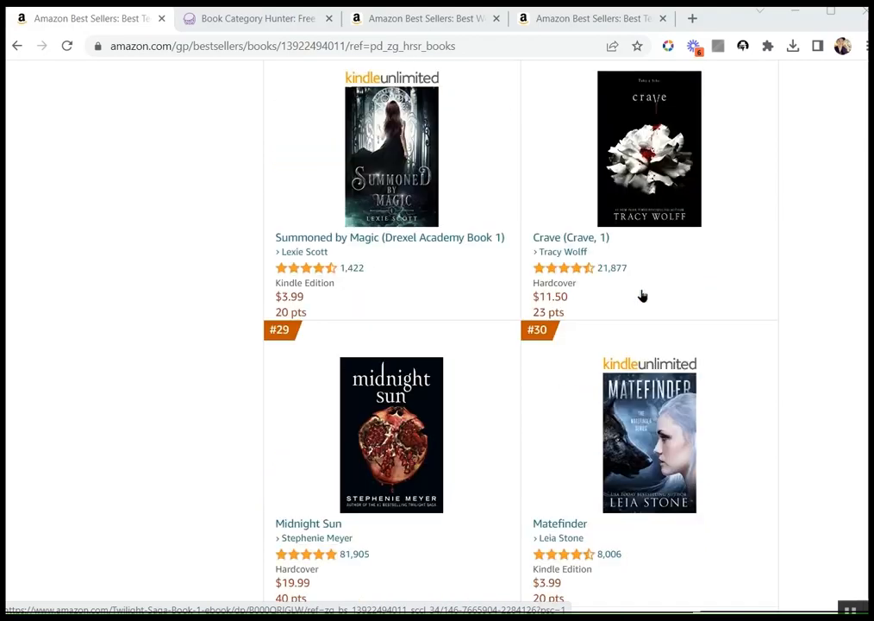
scroll(642, 302, up, 20)
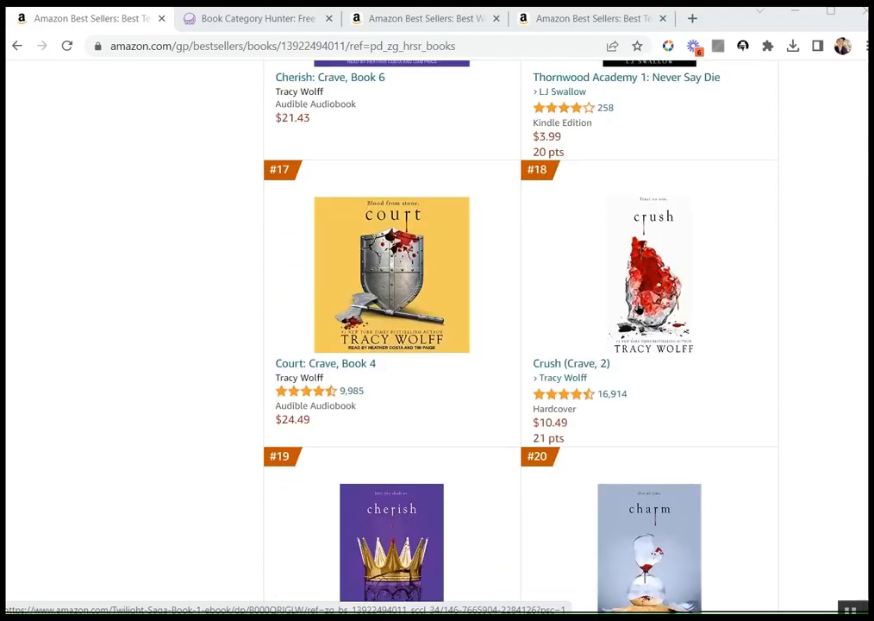
scroll(638, 306, up, 8)
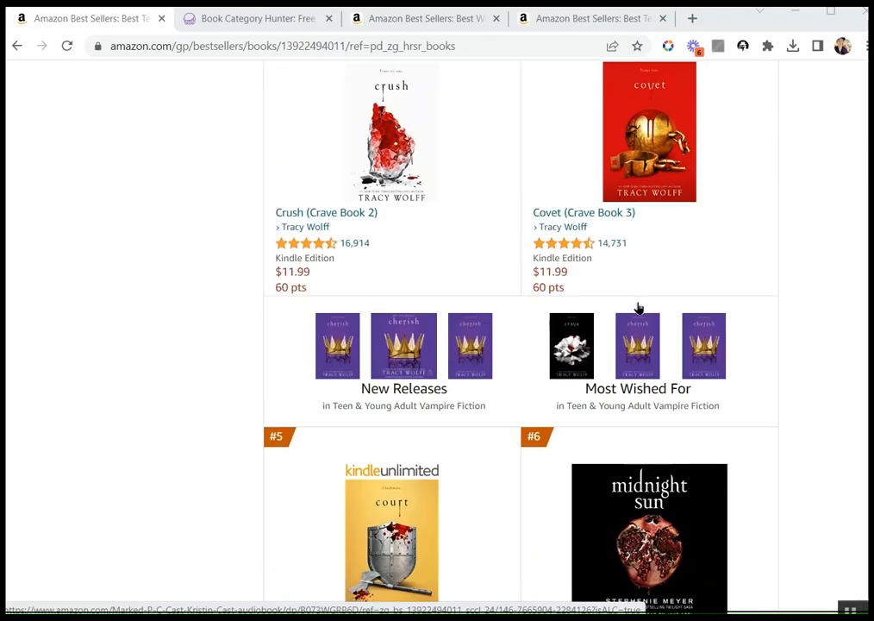
scroll(630, 302, up, 7)
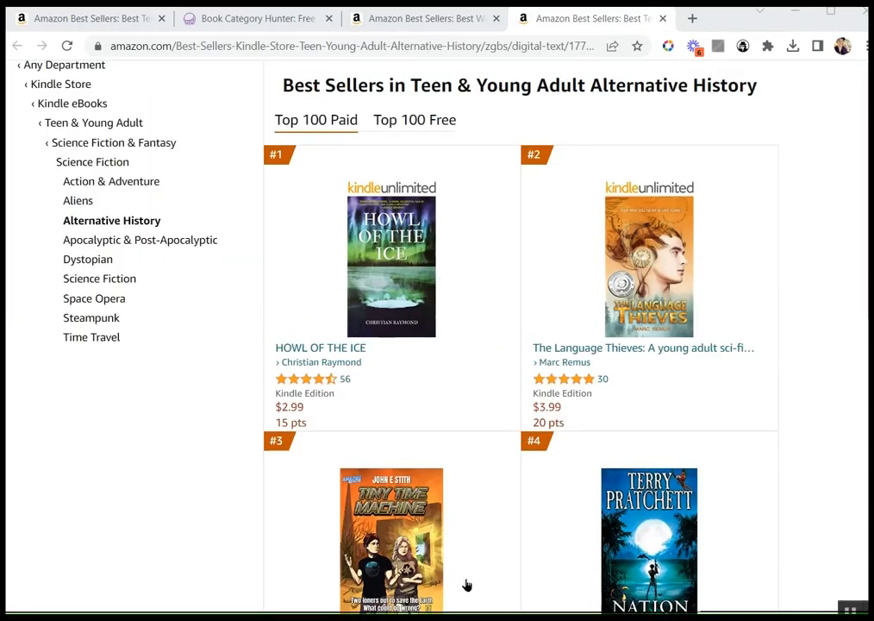
Look through the Teen & Young Adult Alternative History best sellers from #1 down to about #22.
key(ctrl+shift+Tab)
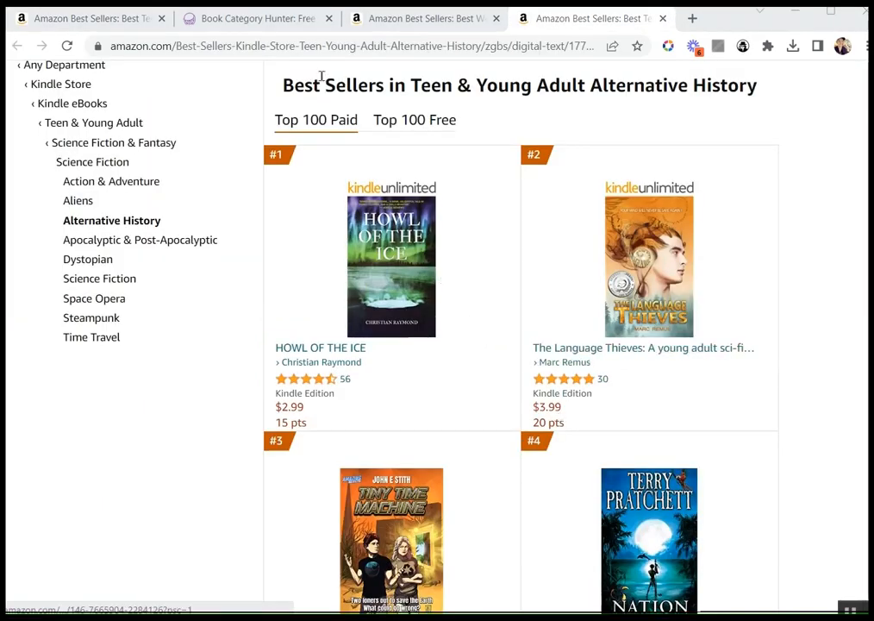
scroll(494, 230, down, 8)
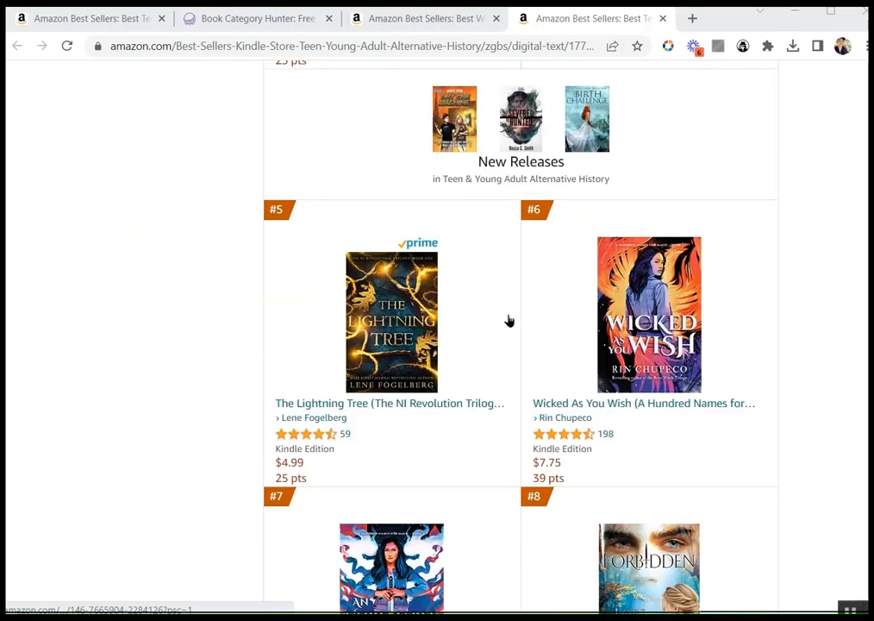
scroll(604, 314, down, 3)
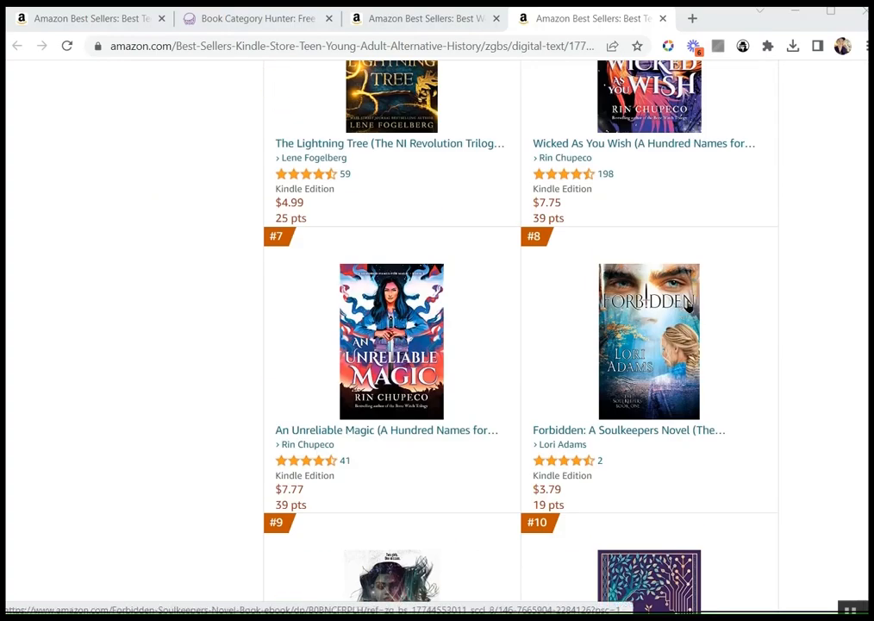
scroll(543, 306, down, 3)
scroll(546, 316, down, 3)
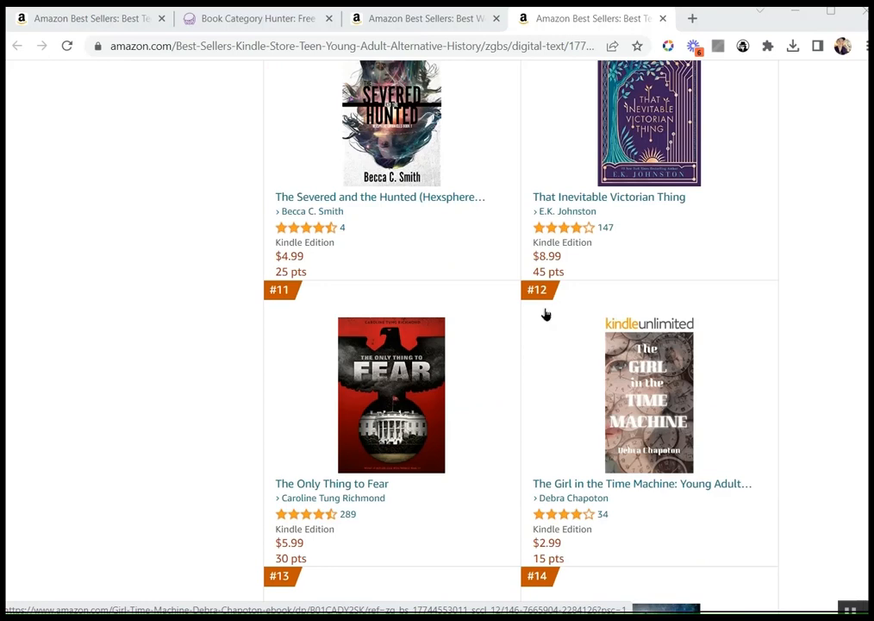
scroll(526, 310, down, 2)
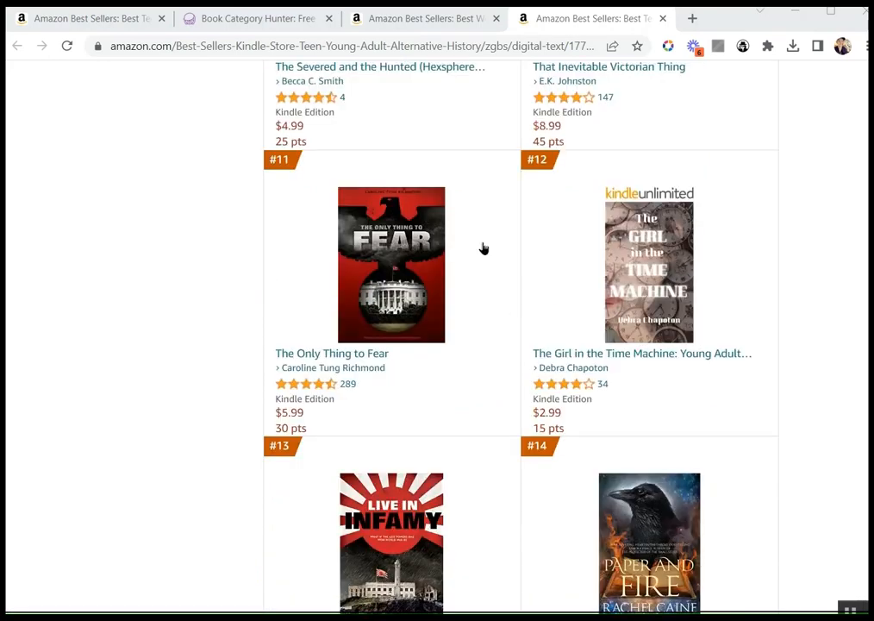
scroll(603, 269, down, 3)
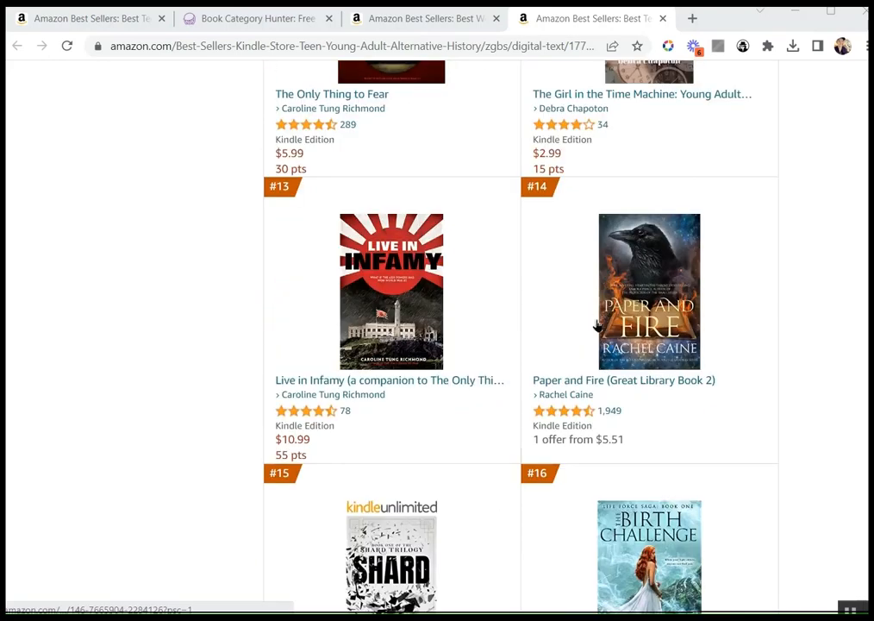
scroll(595, 332, down, 6)
scroll(579, 351, down, 4)
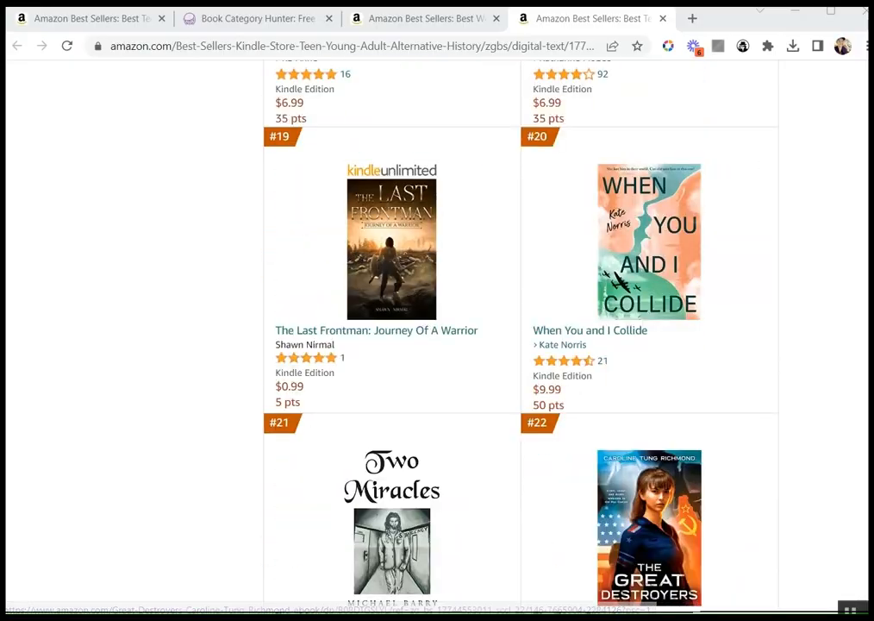
Switch to Publisher Rocket and highlight Mysteries in the Kindle Teen & Young Adult Science Fiction category path, then clear the highlight.
click(472, 617)
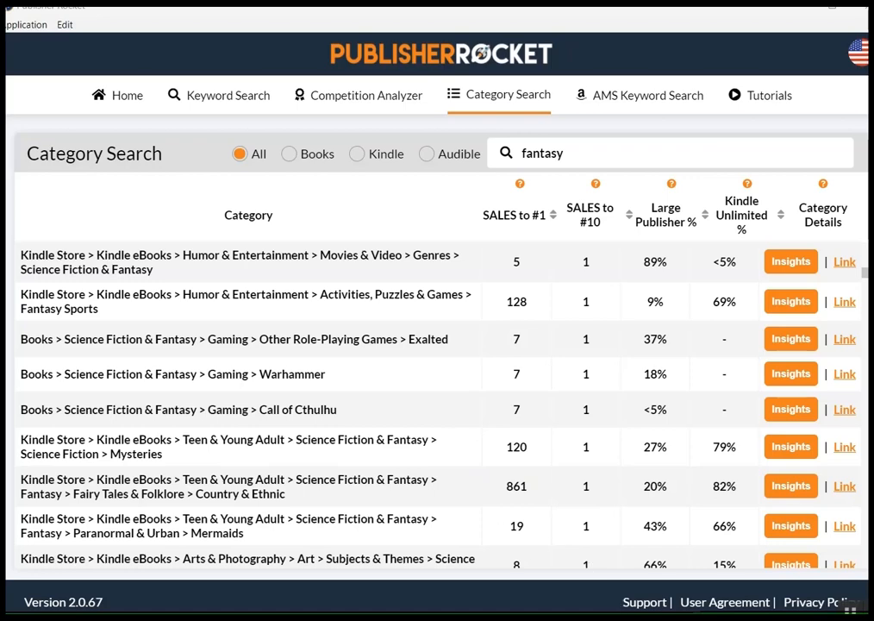
scroll(388, 467, down, 3)
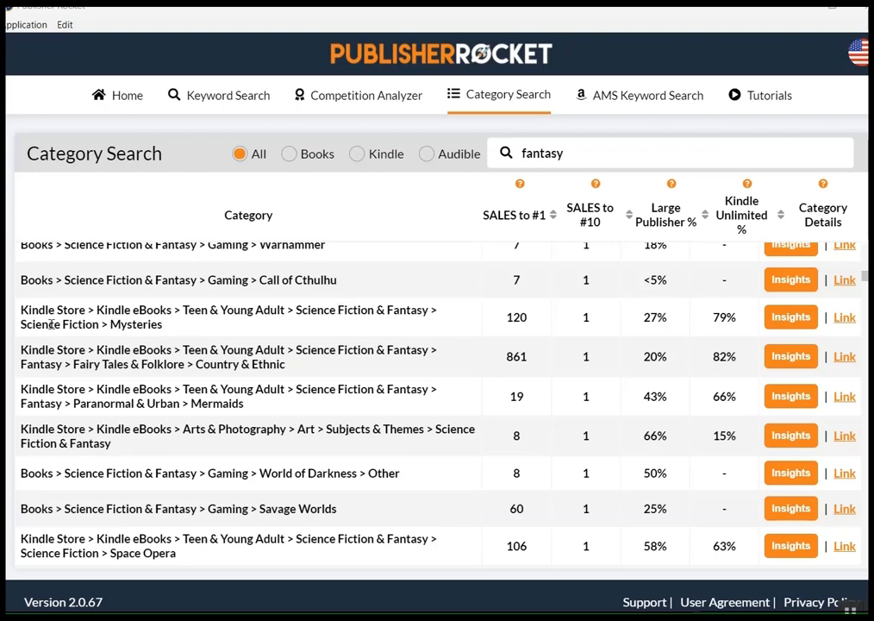
drag(106, 328, 180, 327)
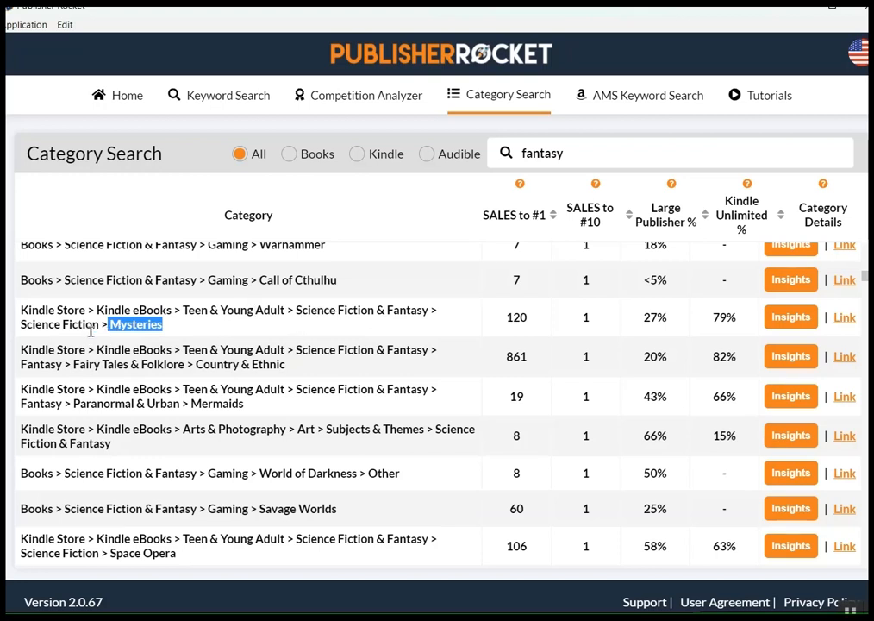
click(177, 329)
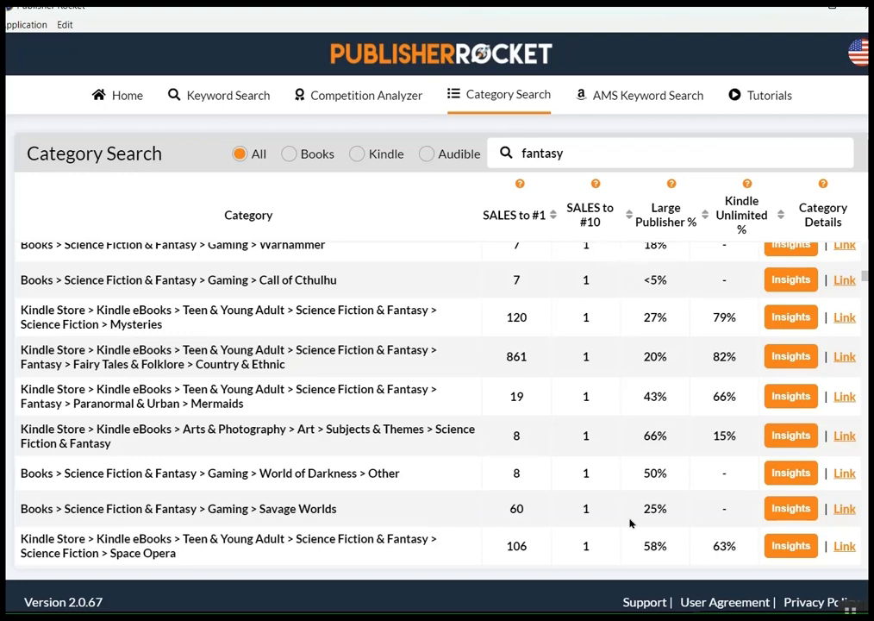
View the insights for the Kindle Teen & Young Adult Paranormal & Urban Mermaids category and close them.
mouse_move(639, 573)
mouse_move(639, 617)
click(789, 396)
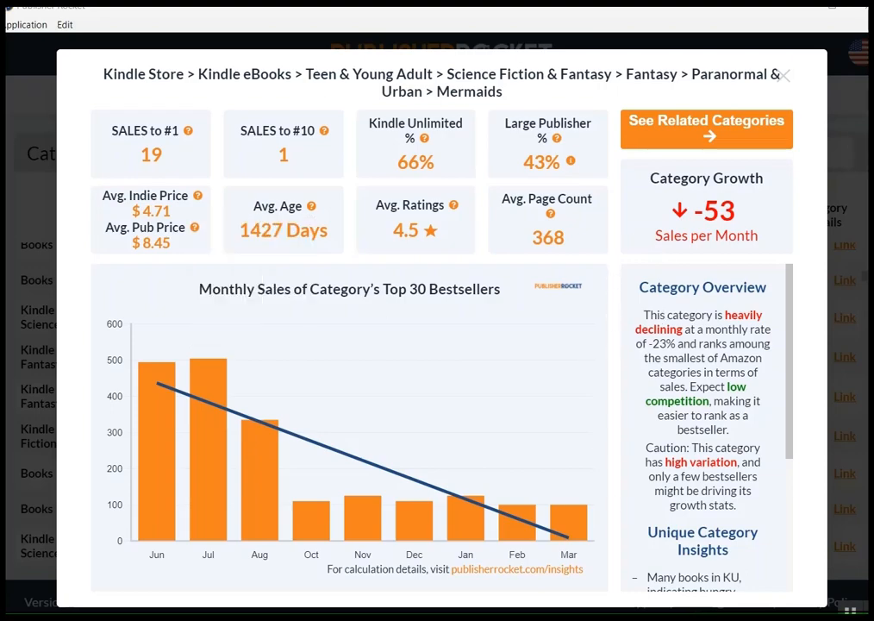
key(Escape)
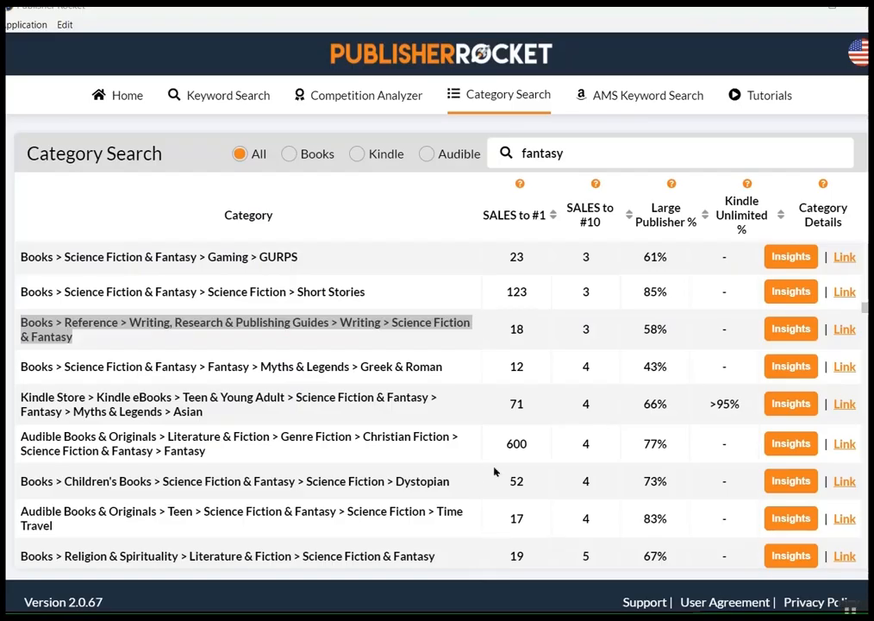